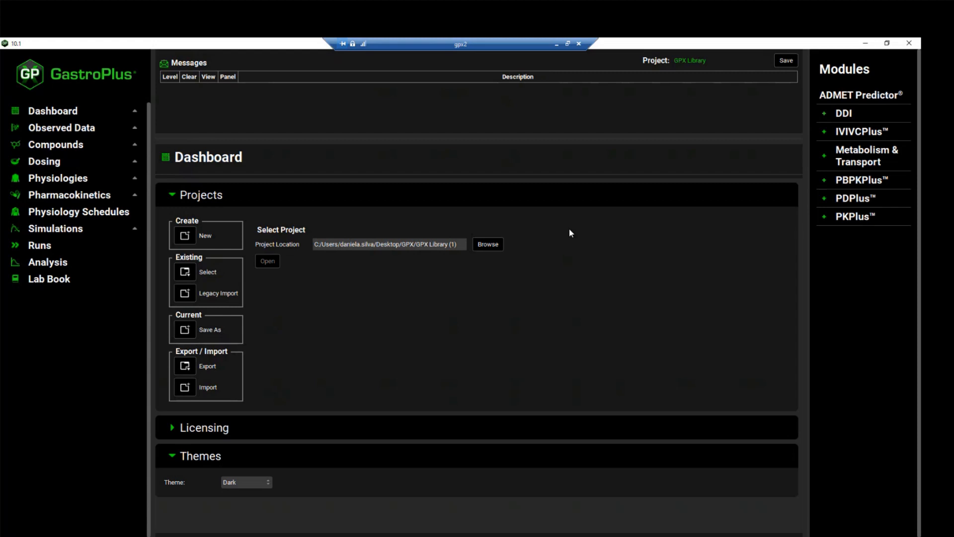
# - Start saving the current project as a copy with the project name GPX Library Copy
pyautogui.click(186, 330)
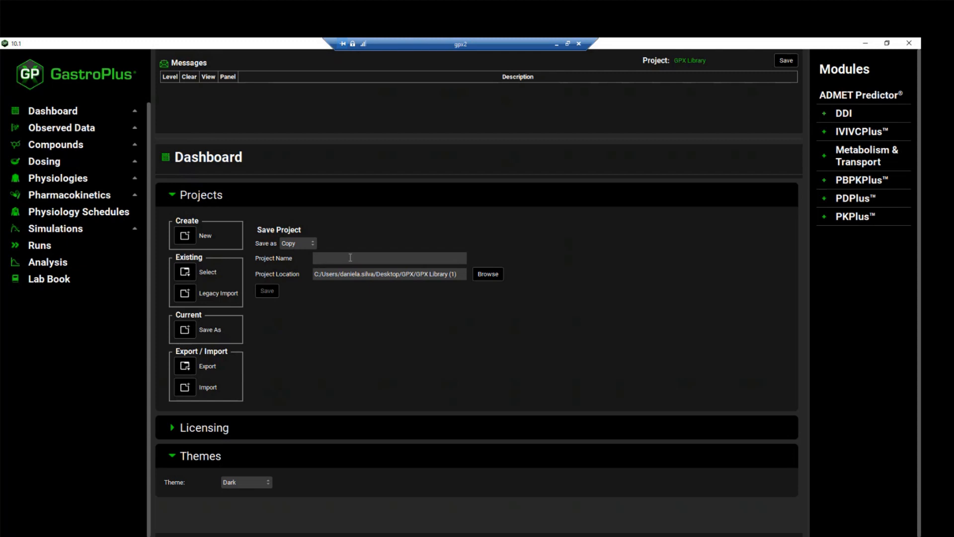
pyautogui.click(350, 258)
pyautogui.write('GPX Library Copy')
# - Create a folder named Library copy on the Desktop and choose it as the project copy's save location
pyautogui.click(489, 275)
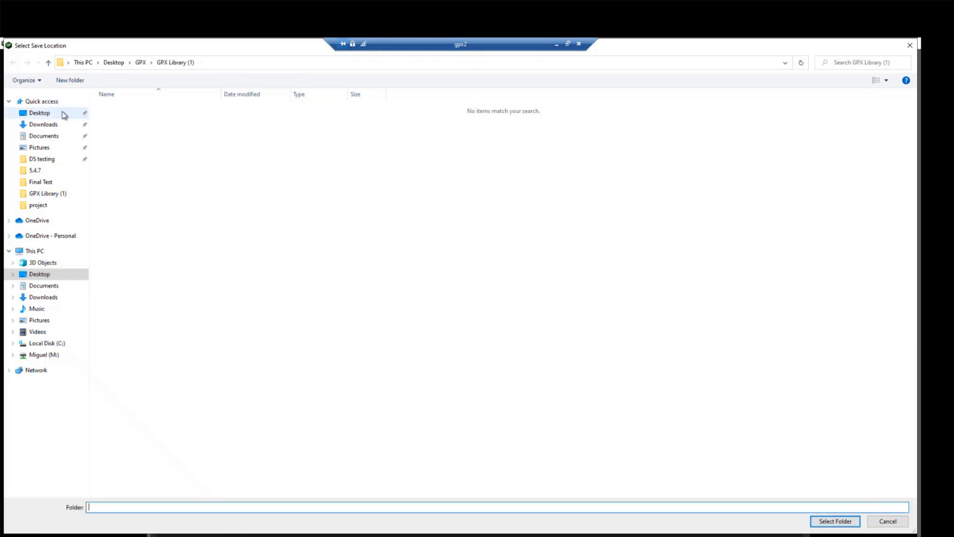
pyautogui.click(39, 114)
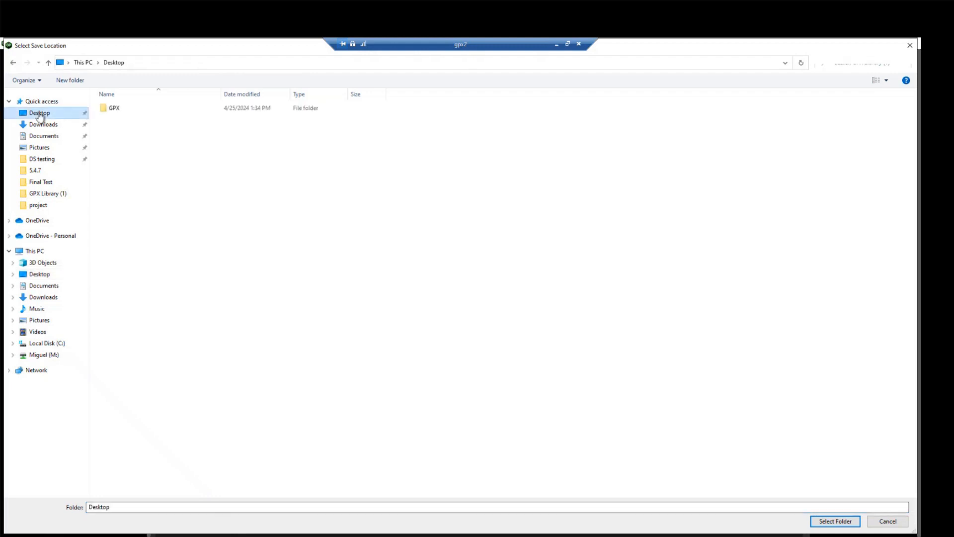
pyautogui.click(72, 81)
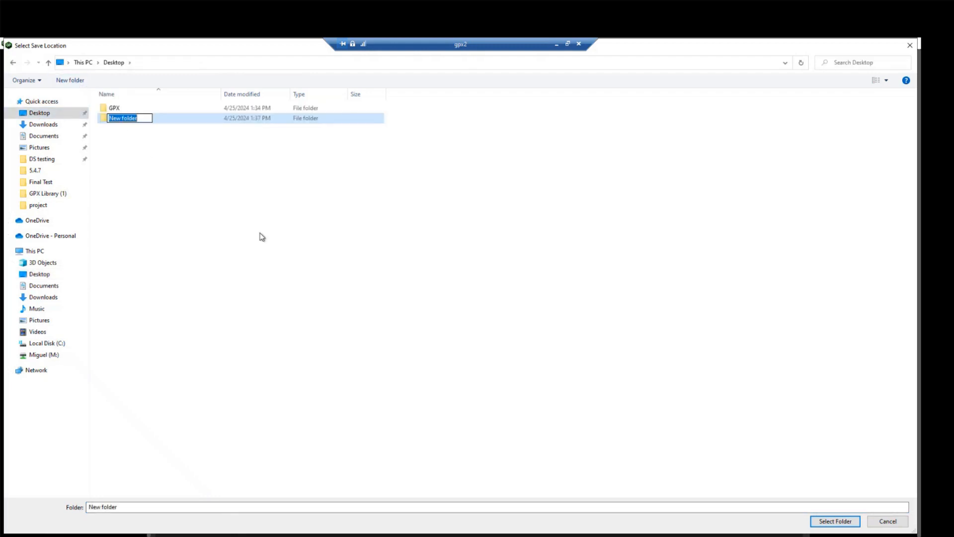
pyautogui.write('Library copy')
pyautogui.press('Return')
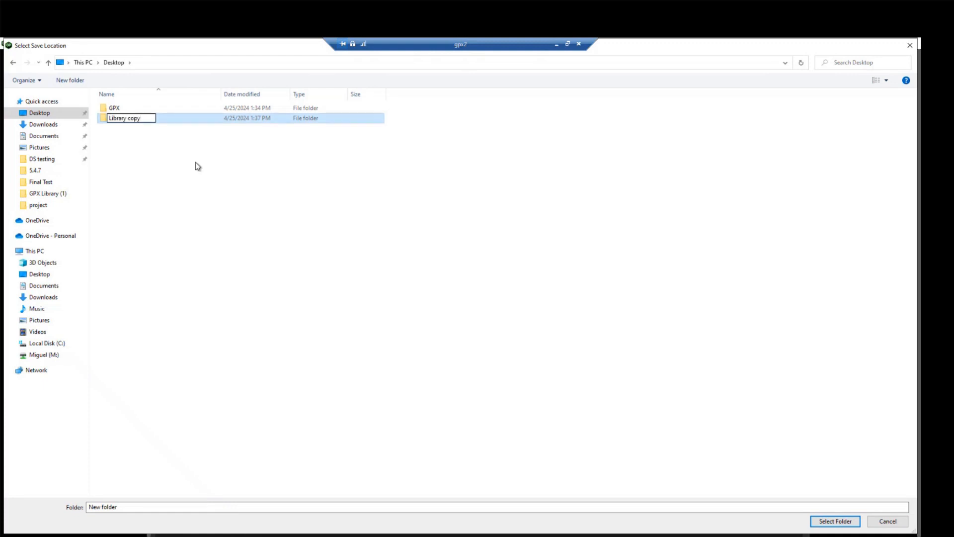
pyautogui.doubleClick(172, 118)
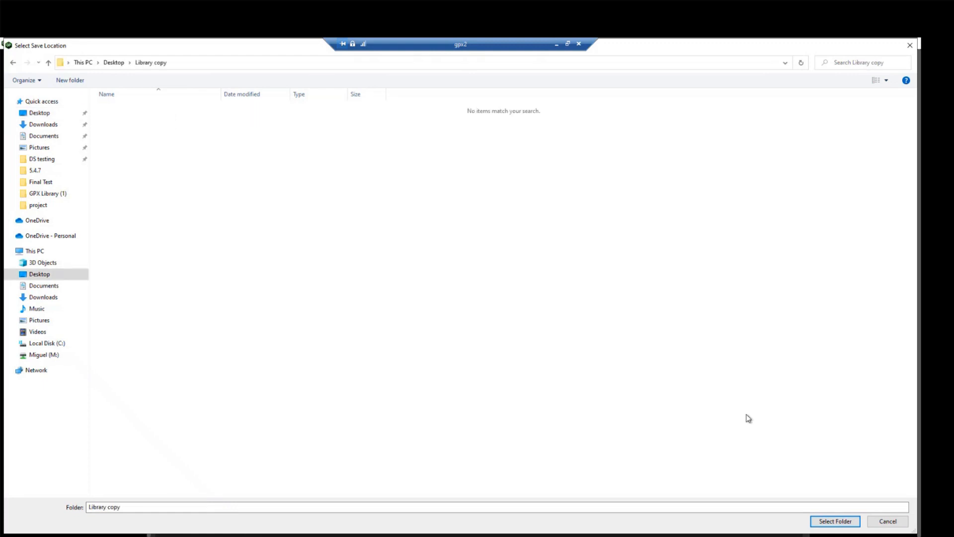
pyautogui.click(838, 522)
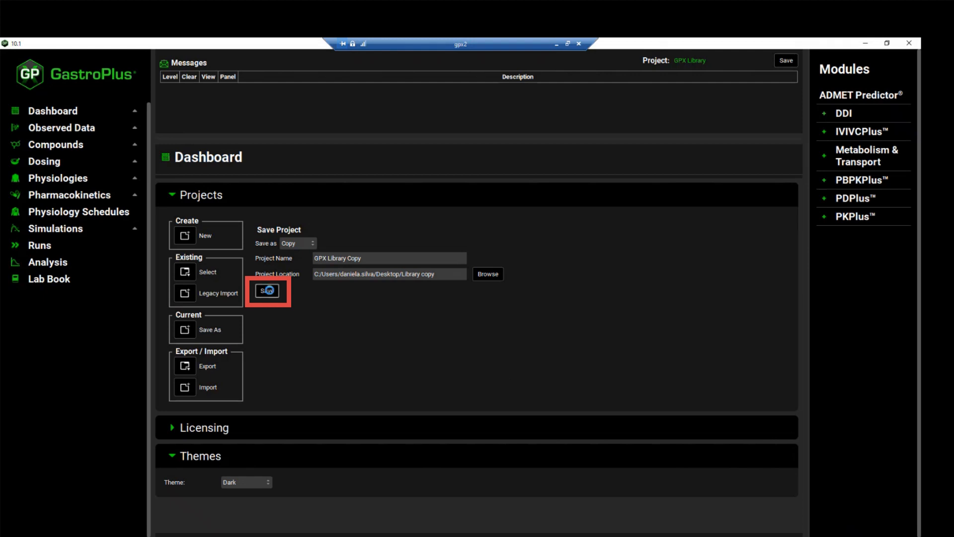
# - Save the project copy, agree to continue, and clear the information message
pyautogui.click(269, 291)
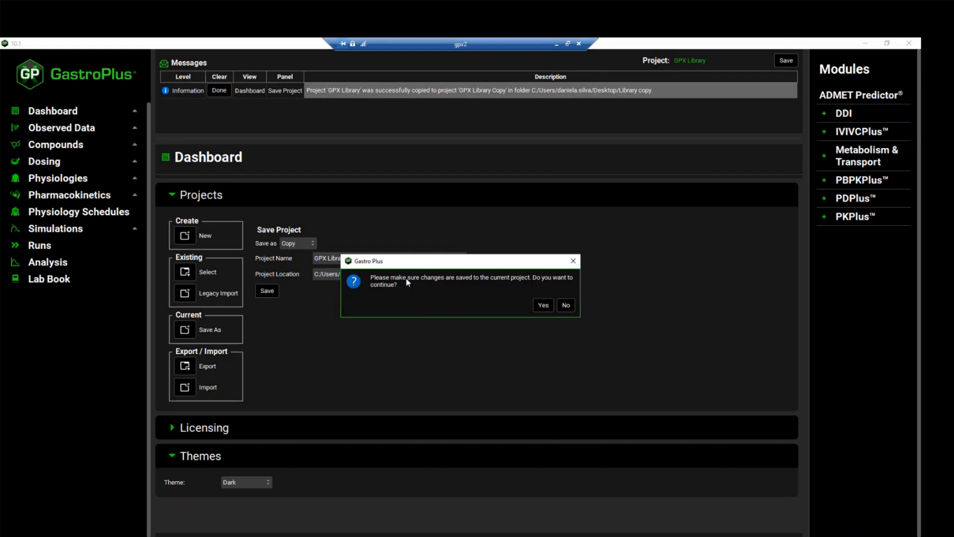
pyautogui.click(543, 305)
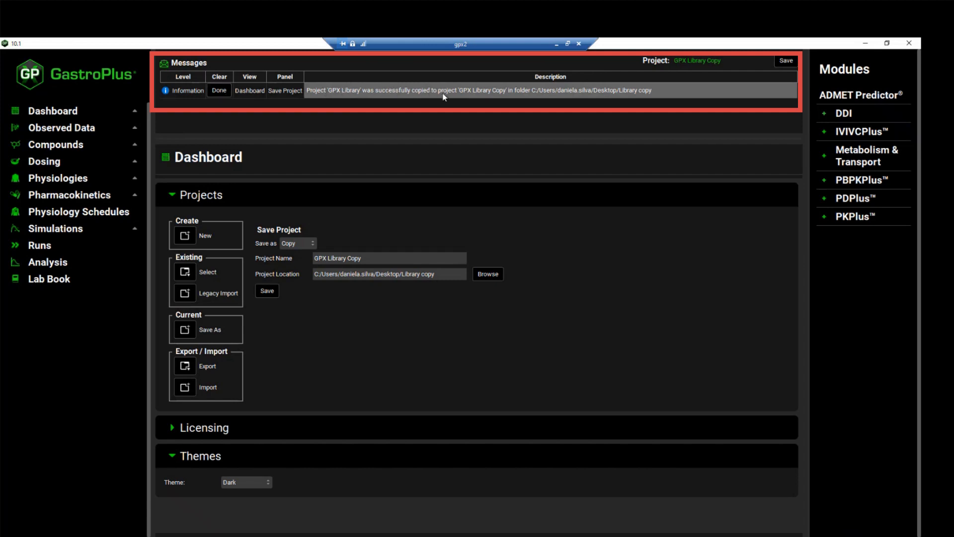
pyautogui.click(226, 92)
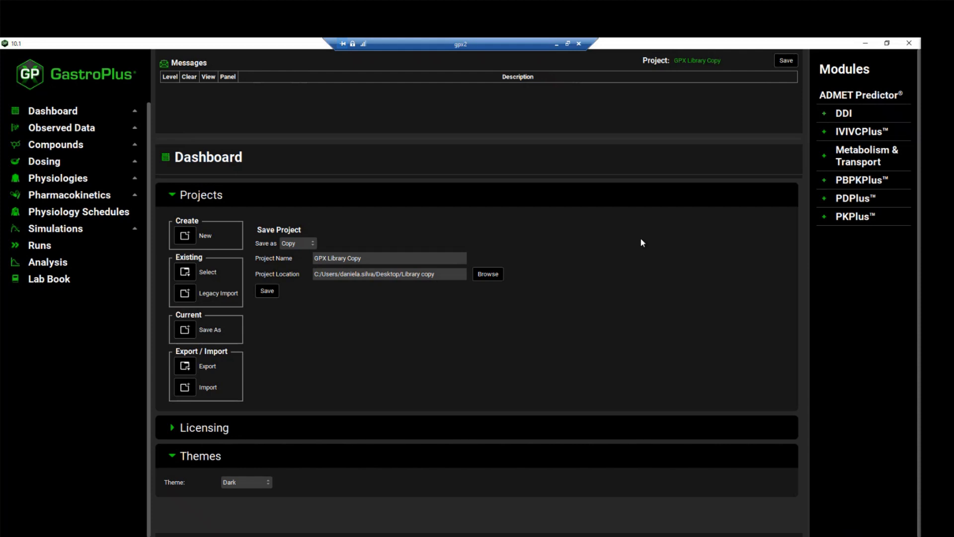
# - Review the observed data profiles and the Solubility section of the Ranitidine compound
pyautogui.click(55, 130)
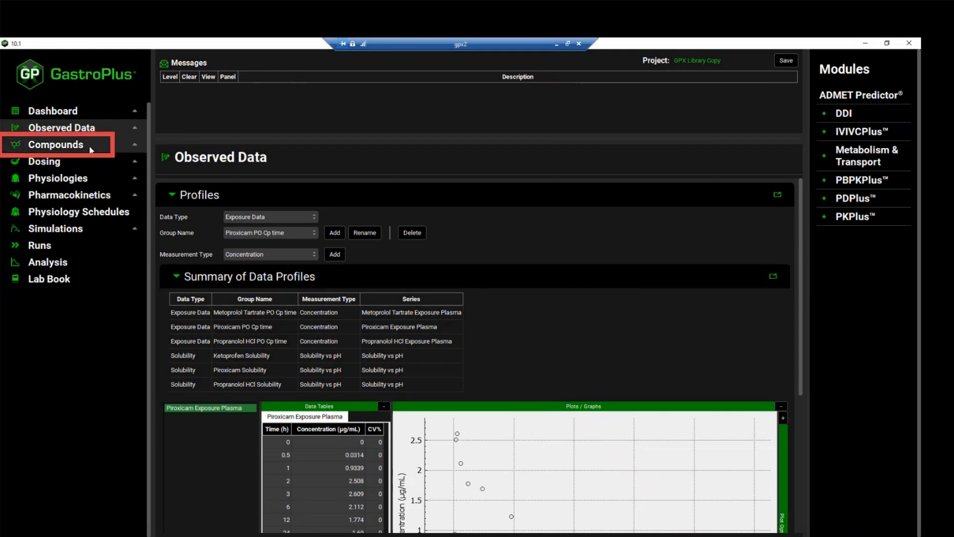
pyautogui.click(56, 144)
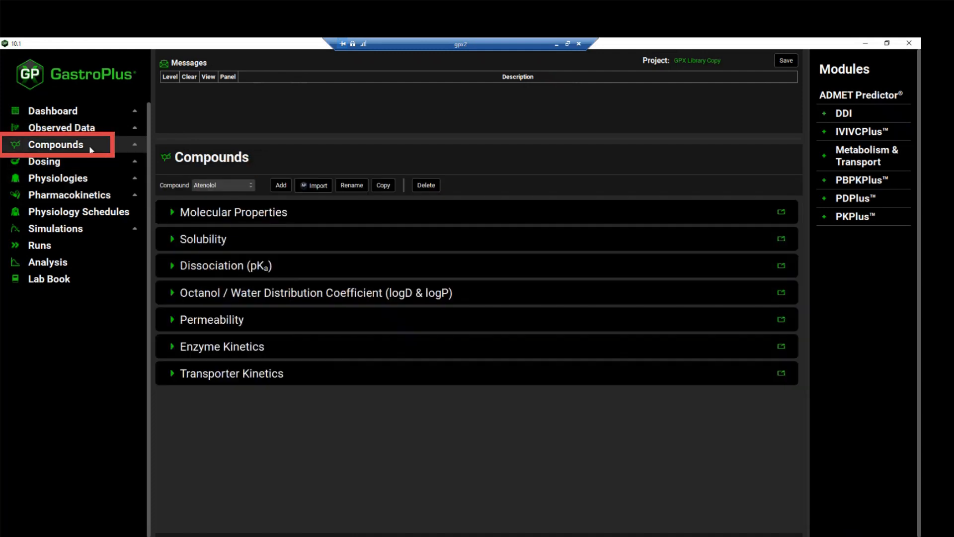
pyautogui.click(231, 183)
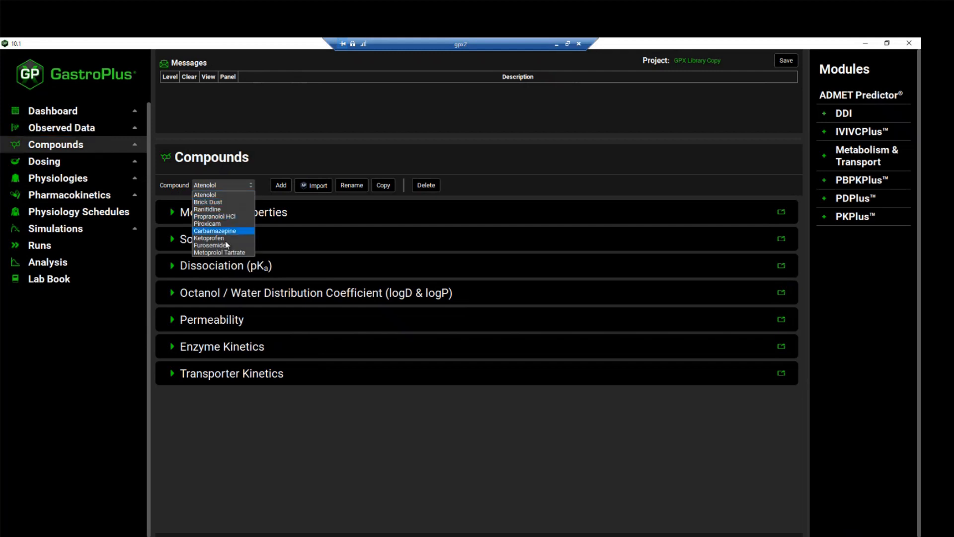
pyautogui.click(226, 211)
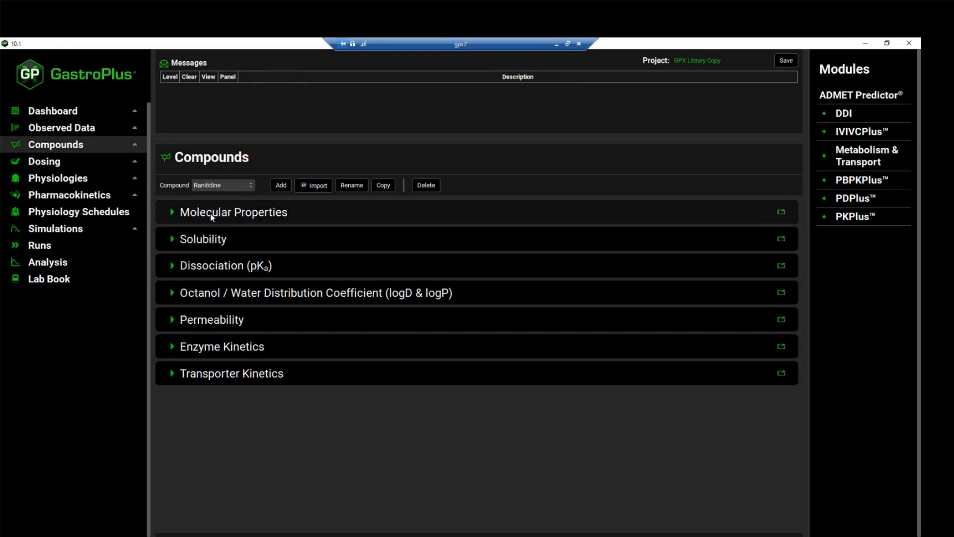
pyautogui.click(172, 240)
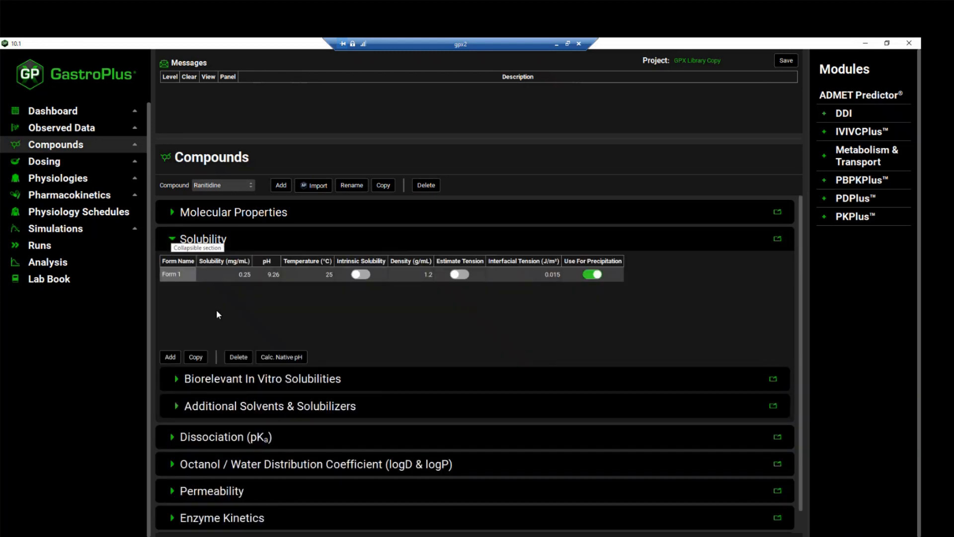
pyautogui.click(174, 237)
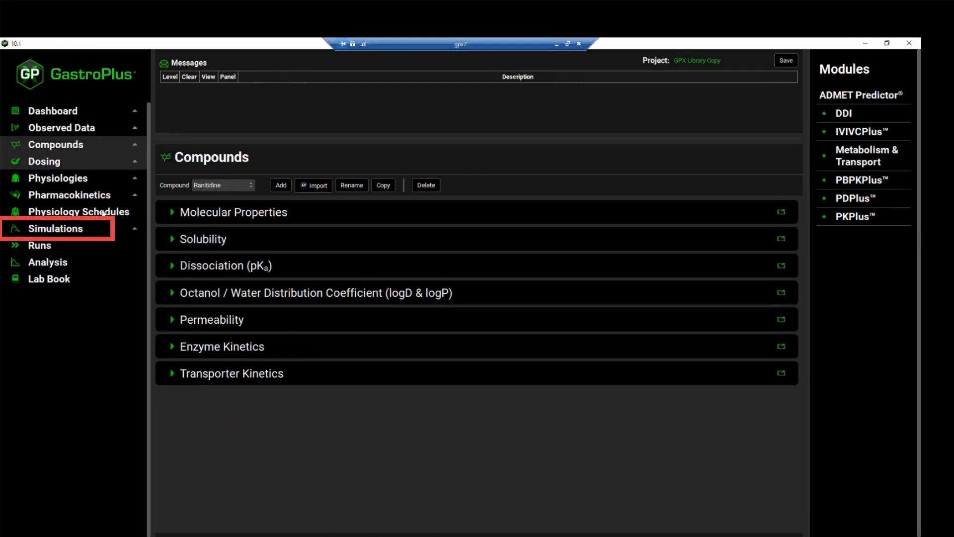
# - Review the list of simulations available in the project
pyautogui.click(102, 227)
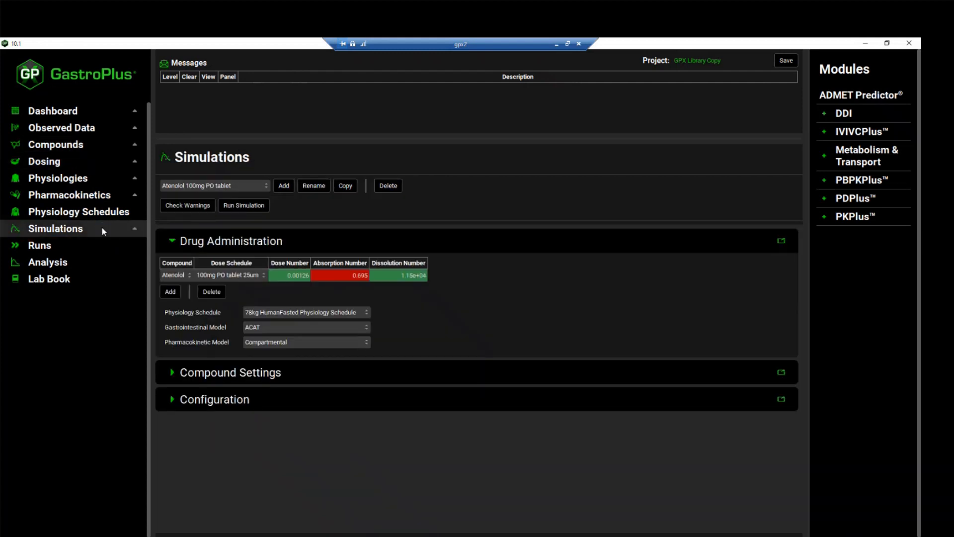
pyautogui.click(263, 185)
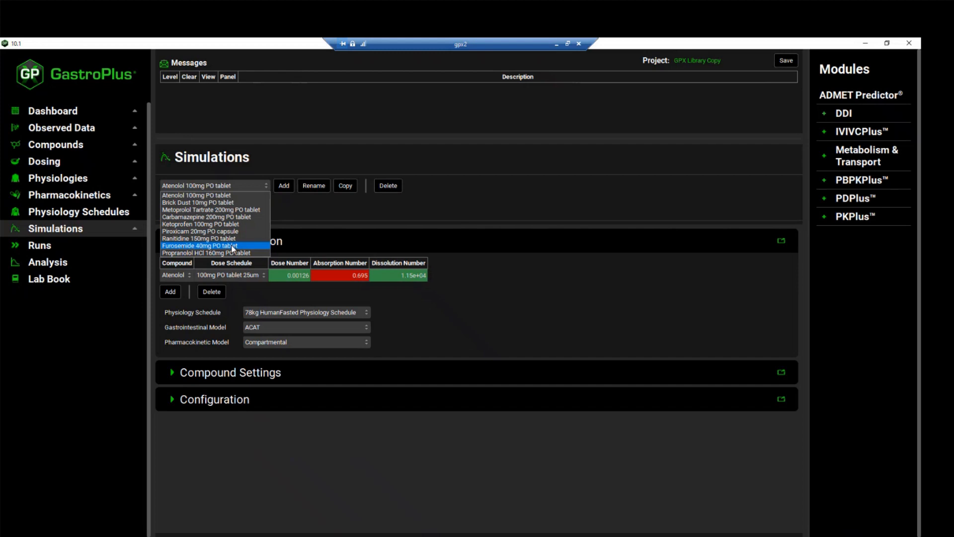
pyautogui.click(327, 217)
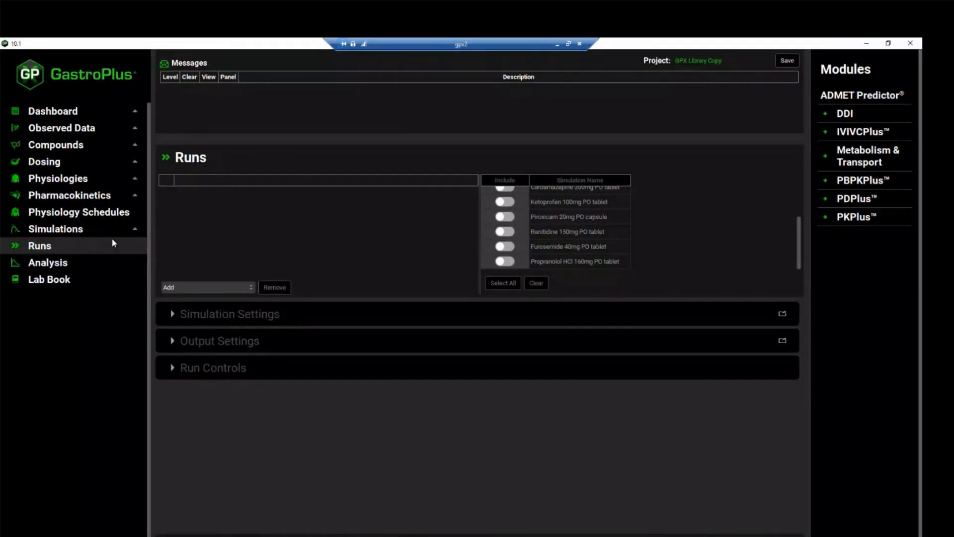
# - Add a Population Simulations run named Propranolol Pos and include the Propranolol HCl 160mg PO tablet simulation
pyautogui.click(193, 287)
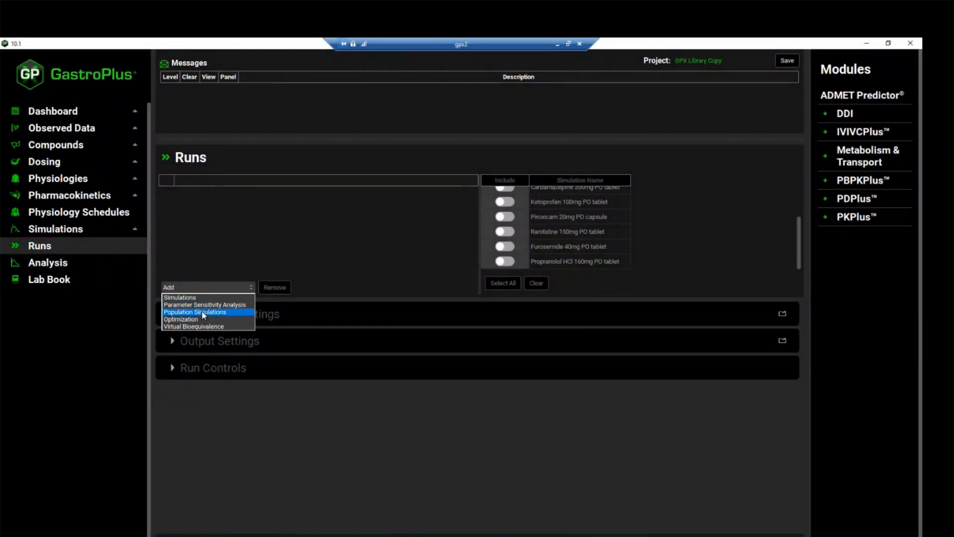
pyautogui.click(203, 312)
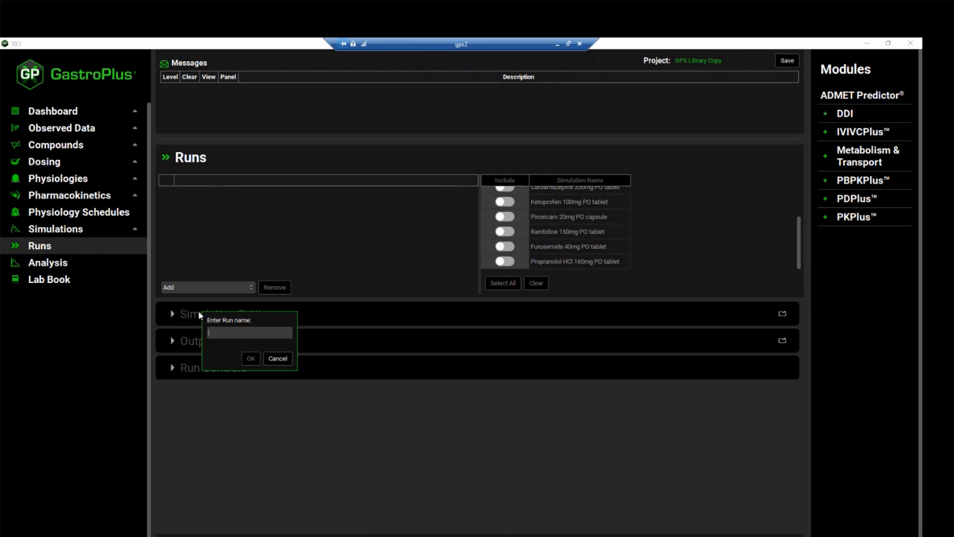
pyautogui.write('Propranolol Pos')
pyautogui.press('Return')
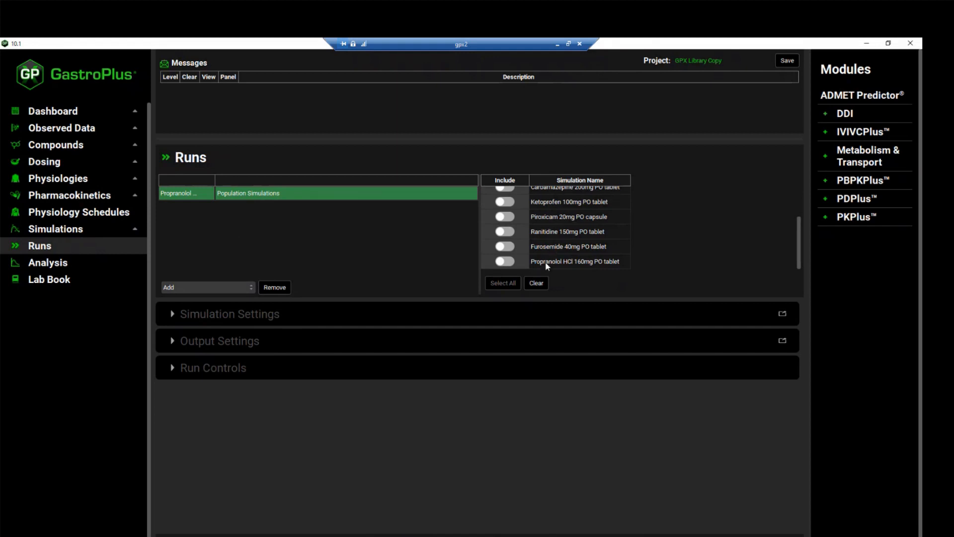
pyautogui.click(505, 261)
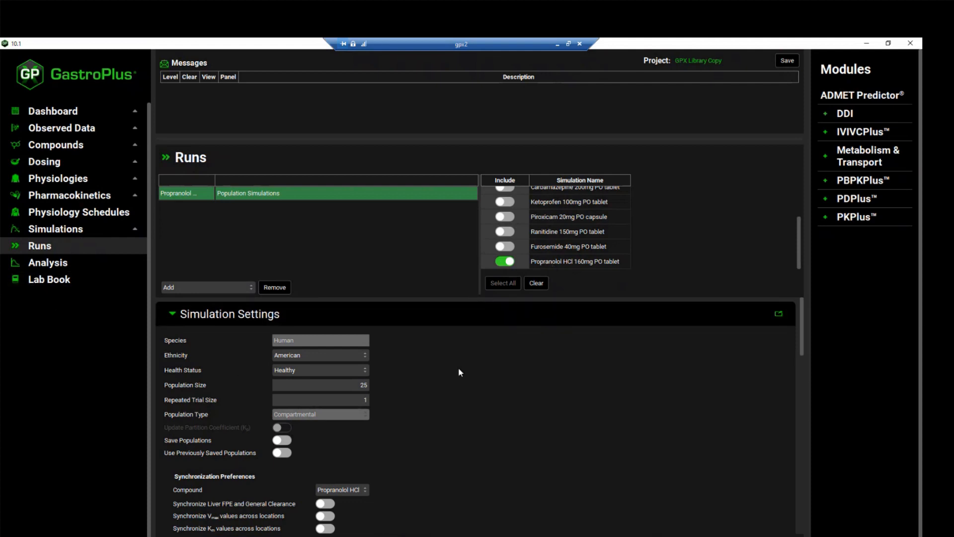
# - Review the run's population settings and expand the 140.28mg PO tablet 25um dose schedule down to its parameters
pyautogui.scroll(-1, 462, 383)
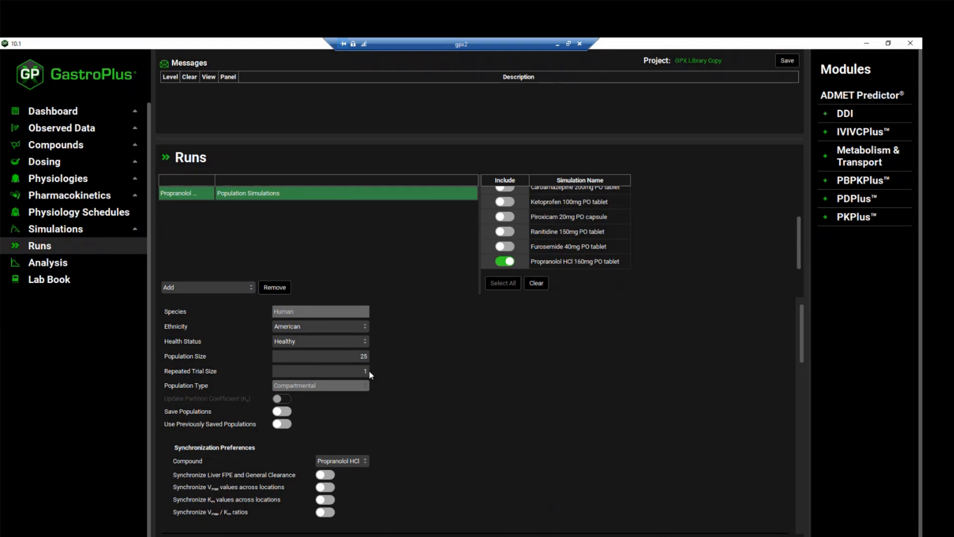
pyautogui.scroll(-1, 314, 357)
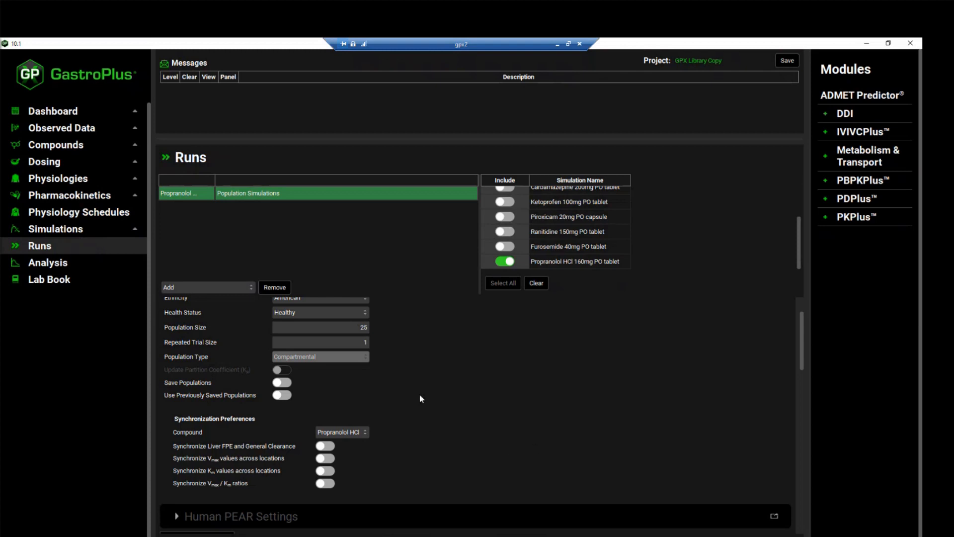
pyautogui.scroll(-3, 422, 399)
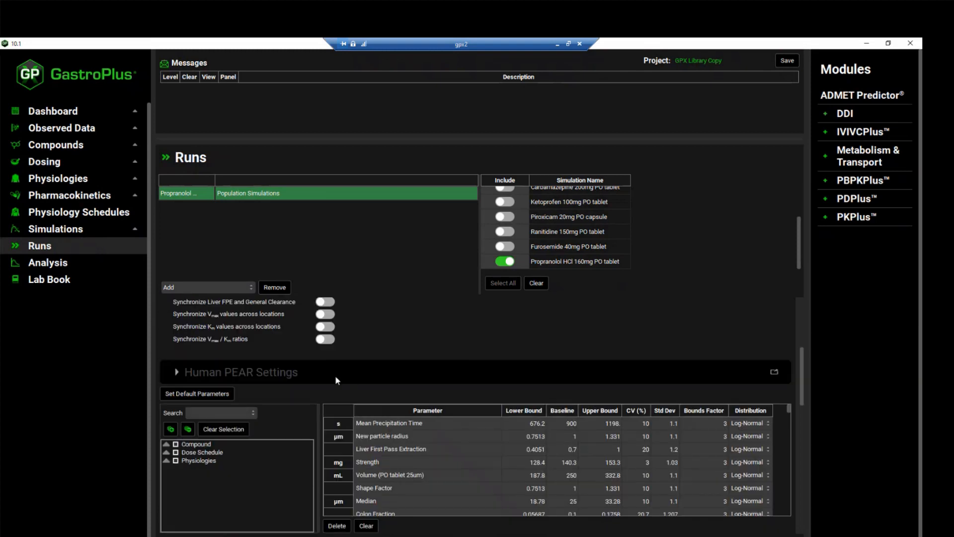
pyautogui.scroll(-1, 335, 374)
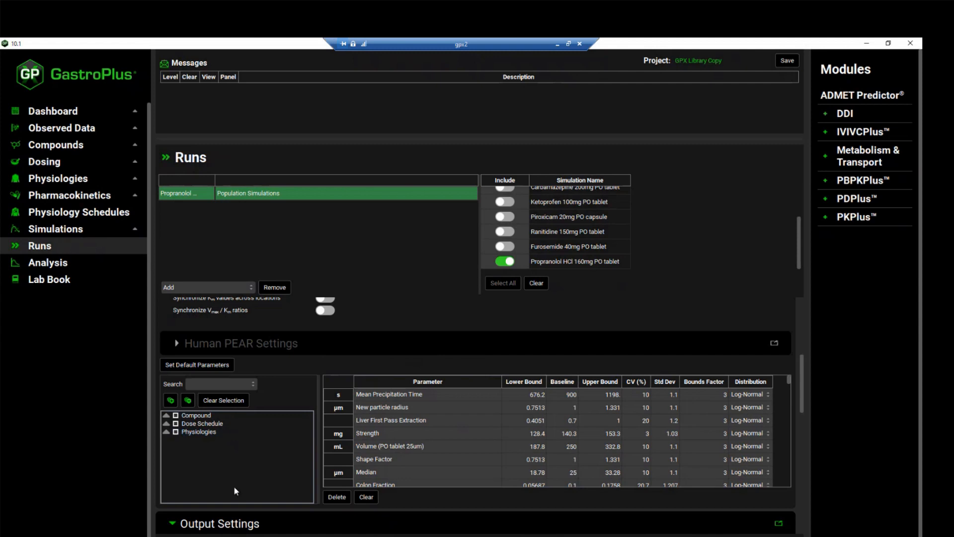
pyautogui.click(166, 422)
pyautogui.click(176, 431)
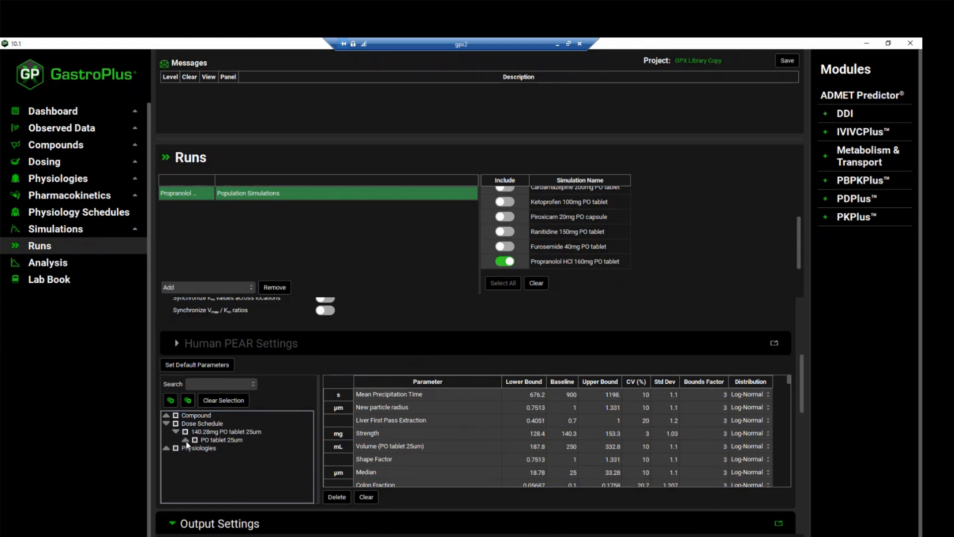
pyautogui.click(185, 439)
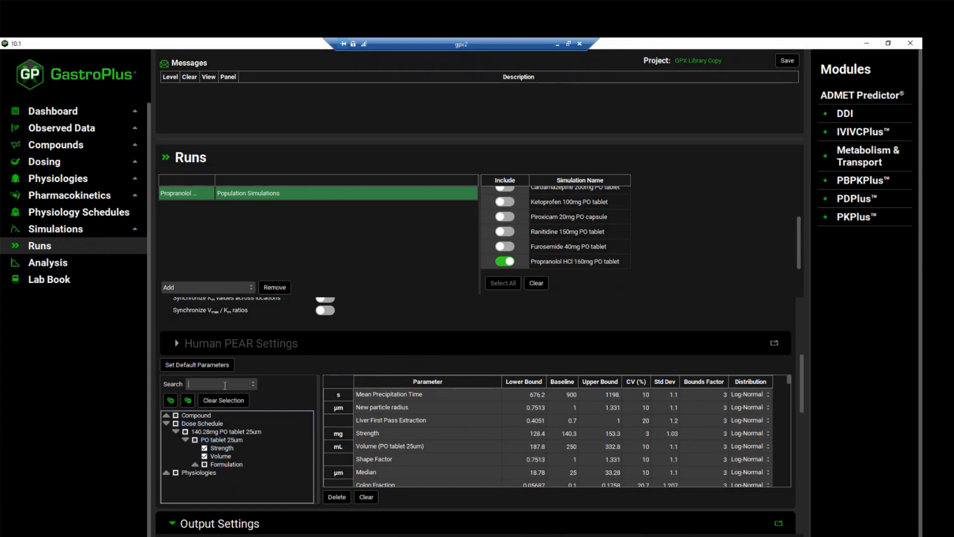
# - Search the run's parameter tree for Perm
pyautogui.write('Perm')
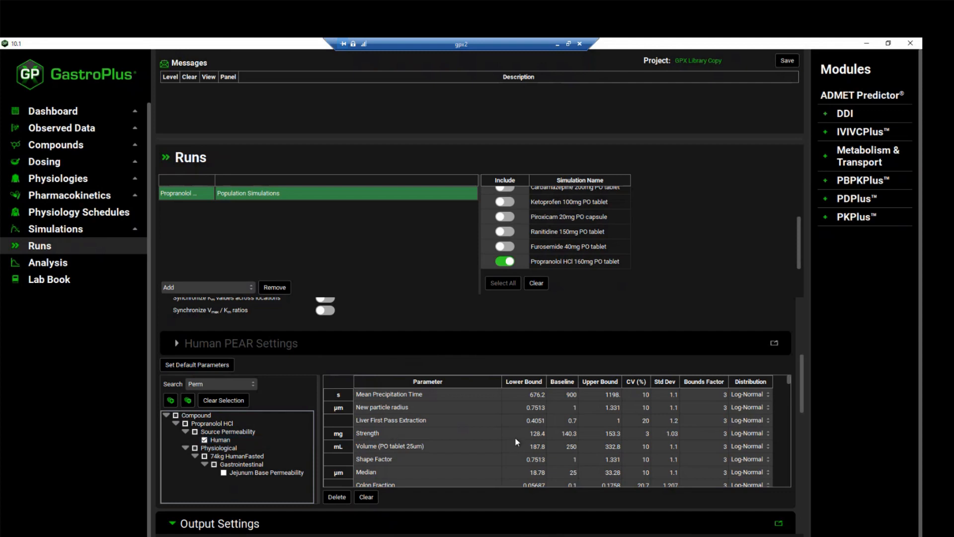
# - Inspect the CV, distribution options and standard deviation of Mean Precipitation Time in the parameter table
pyautogui.doubleClick(645, 395)
pyautogui.doubleClick(645, 408)
pyautogui.doubleClick(648, 396)
pyautogui.click(762, 399)
pyautogui.click(763, 397)
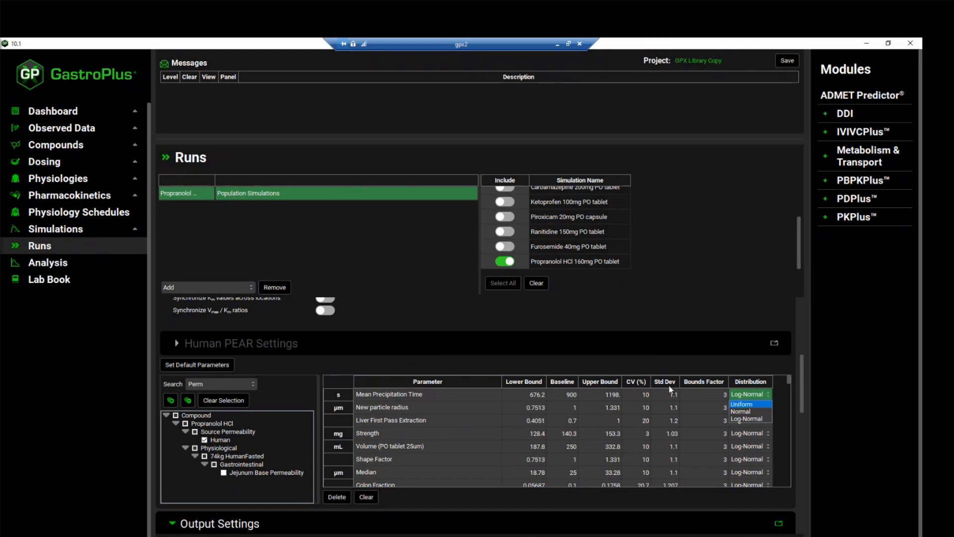
pyautogui.click(758, 393)
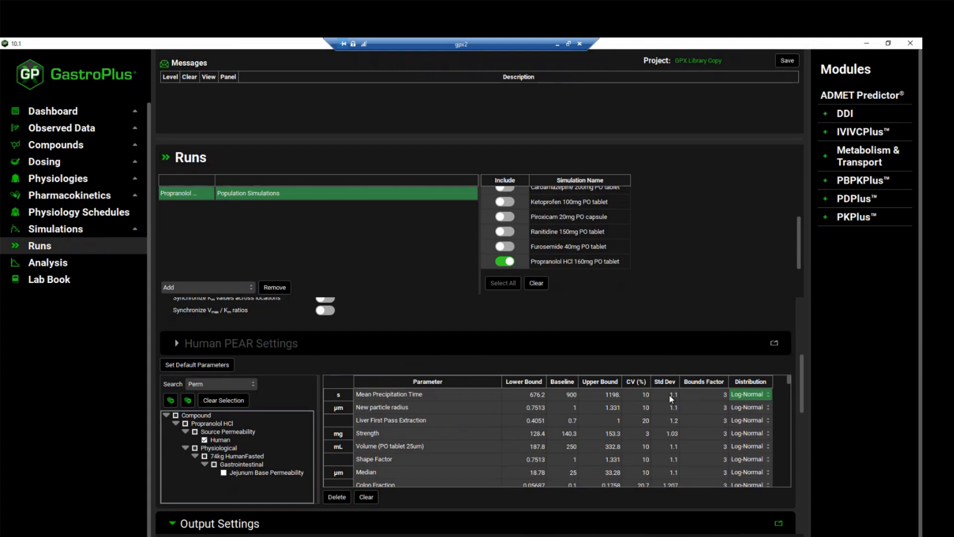
pyautogui.doubleClick(669, 395)
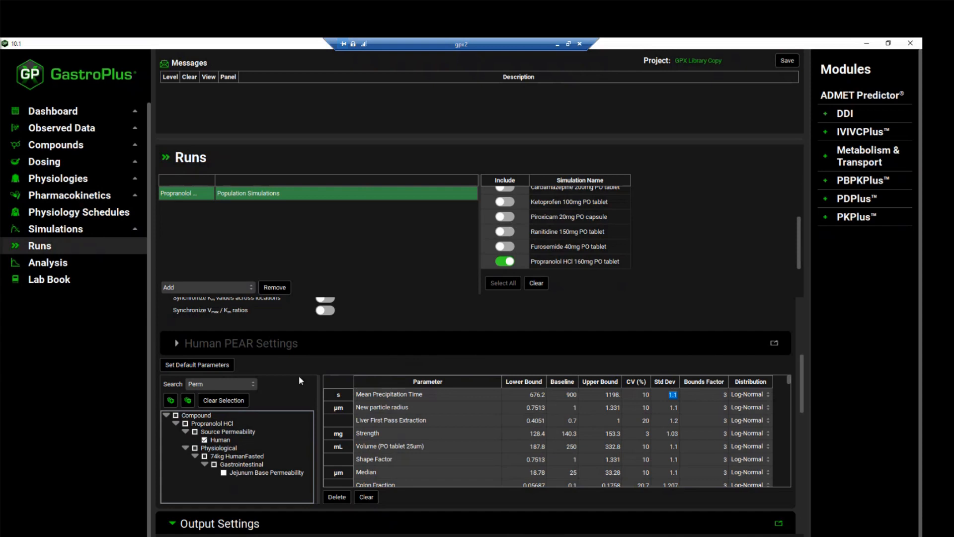
pyautogui.scroll(3, 287, 405)
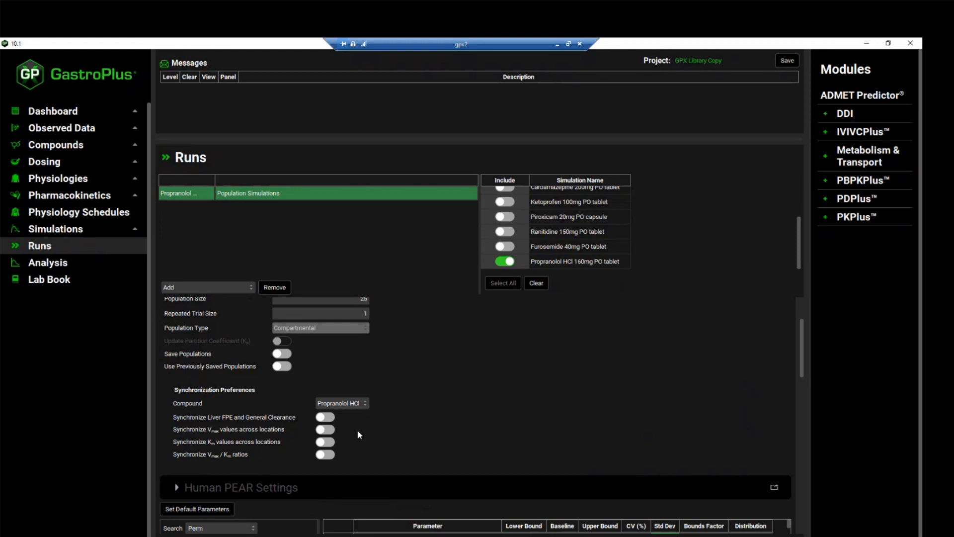
pyautogui.scroll(-1, 359, 435)
pyautogui.scroll(-2, 328, 426)
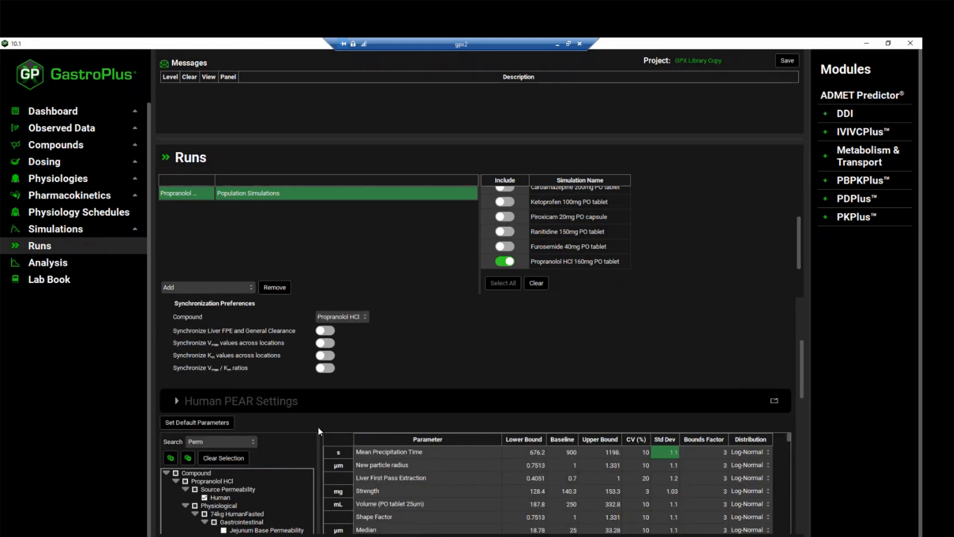
# - Start the Propranolol population simulation run
pyautogui.scroll(-2, 318, 427)
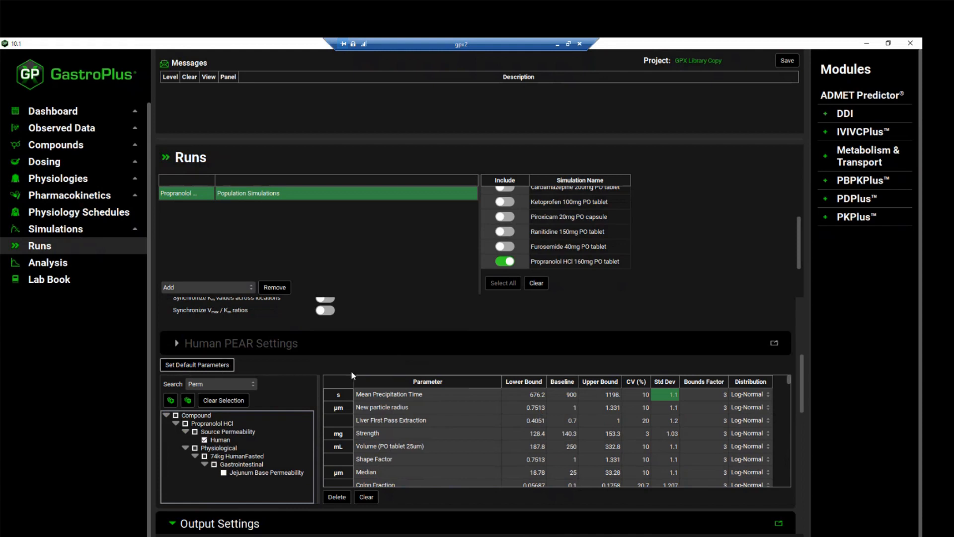
pyautogui.scroll(-3, 302, 457)
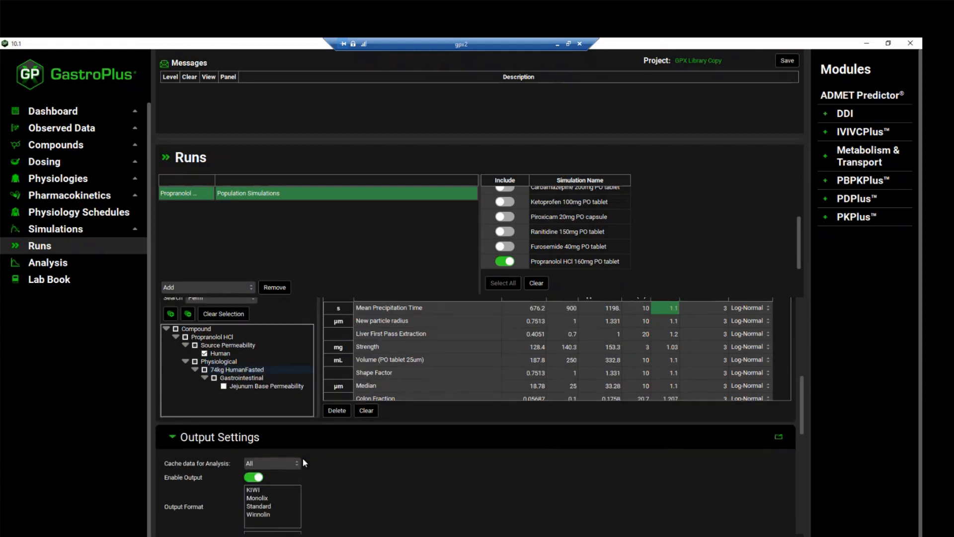
pyautogui.scroll(-5, 286, 456)
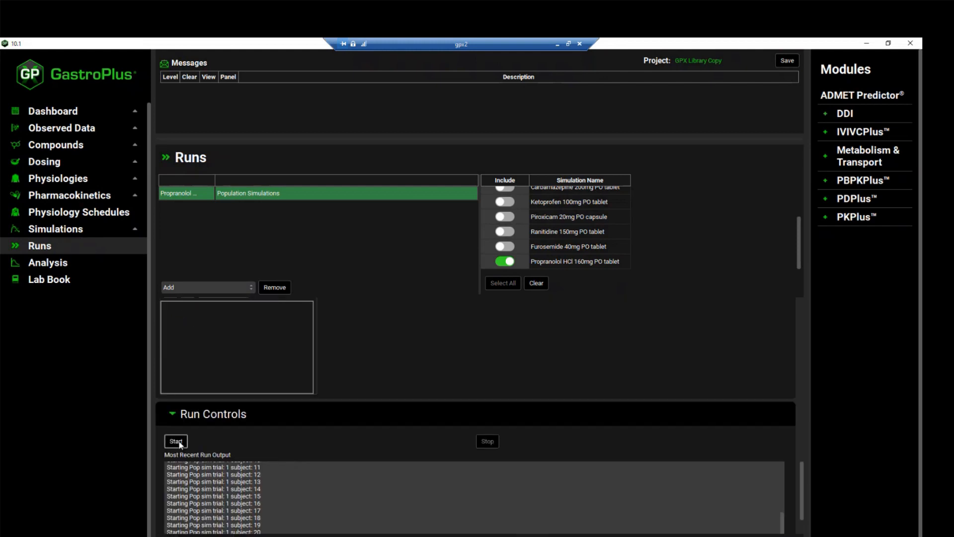
pyautogui.click(178, 441)
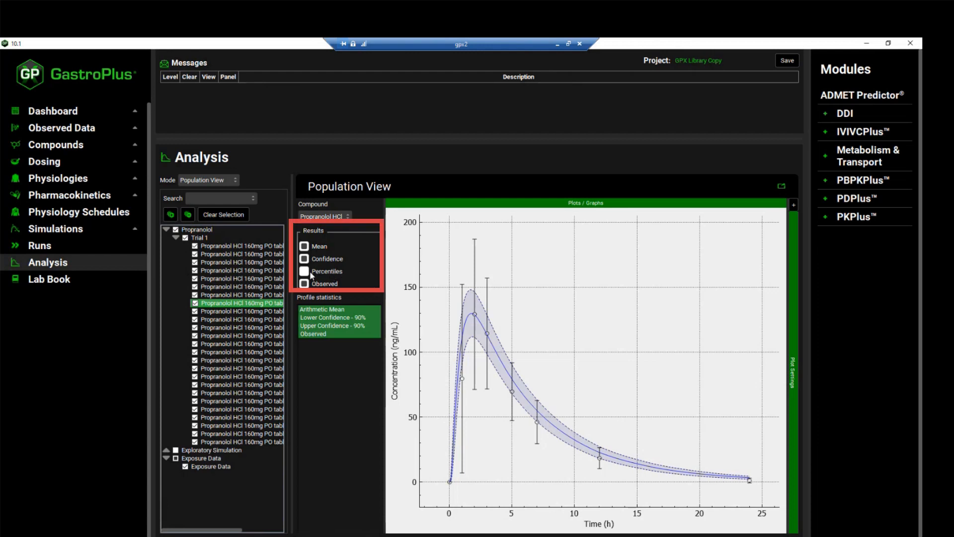
# - Enable percentiles in the Population View results and plot the 100%, 95%, 90%, 75%, 50%, 25% and 10% percentile profiles
pyautogui.click(304, 271)
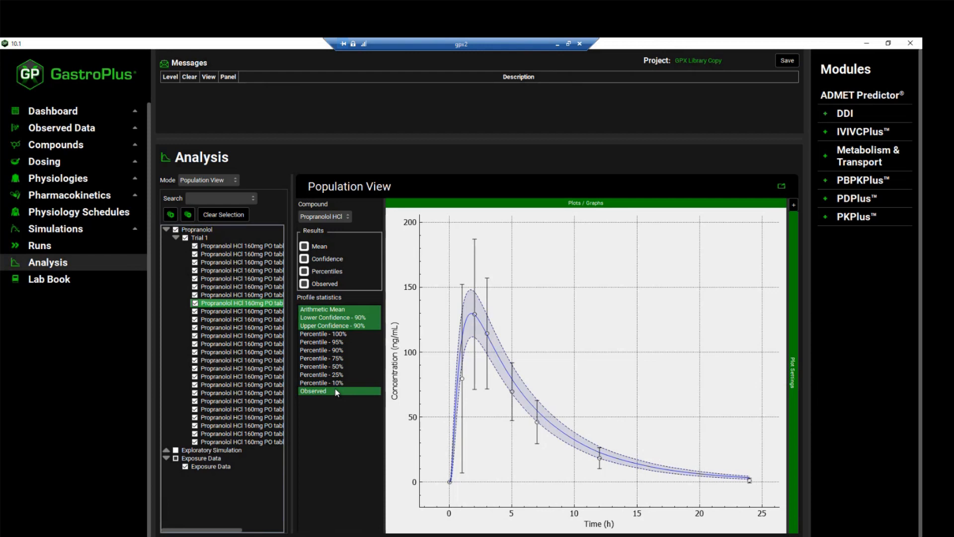
pyautogui.click(346, 335)
pyautogui.click(346, 342)
pyautogui.click(347, 351)
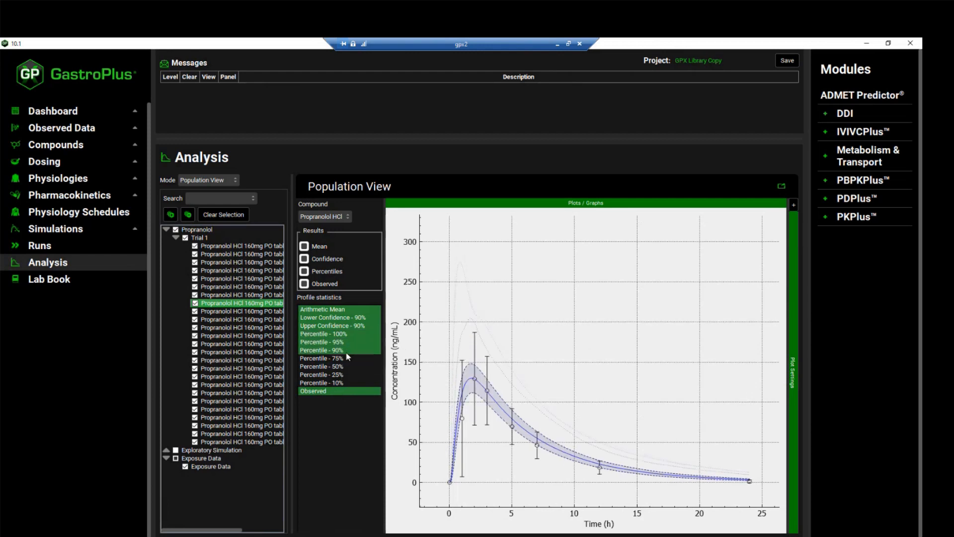
pyautogui.click(346, 358)
pyautogui.click(348, 366)
pyautogui.click(347, 374)
pyautogui.click(348, 383)
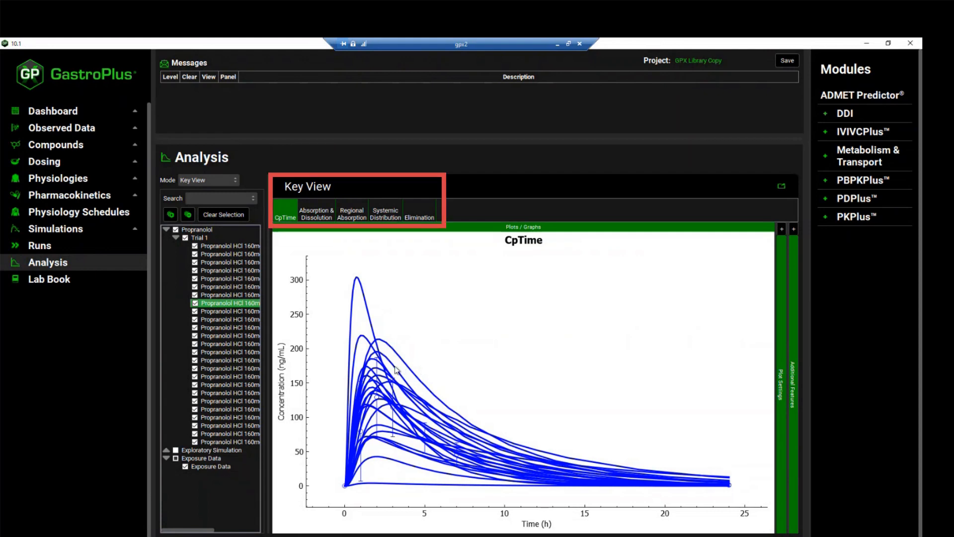
# - View the Absorption & Dissolution and CpTime plots, and highlight the highest-peaking CpTime curve in the plot settings list
pyautogui.click(321, 211)
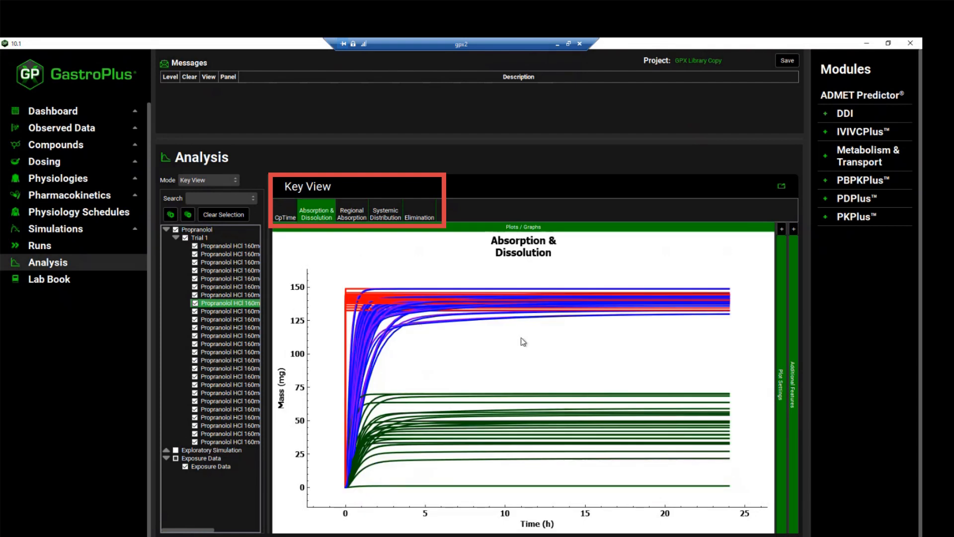
pyautogui.click(285, 214)
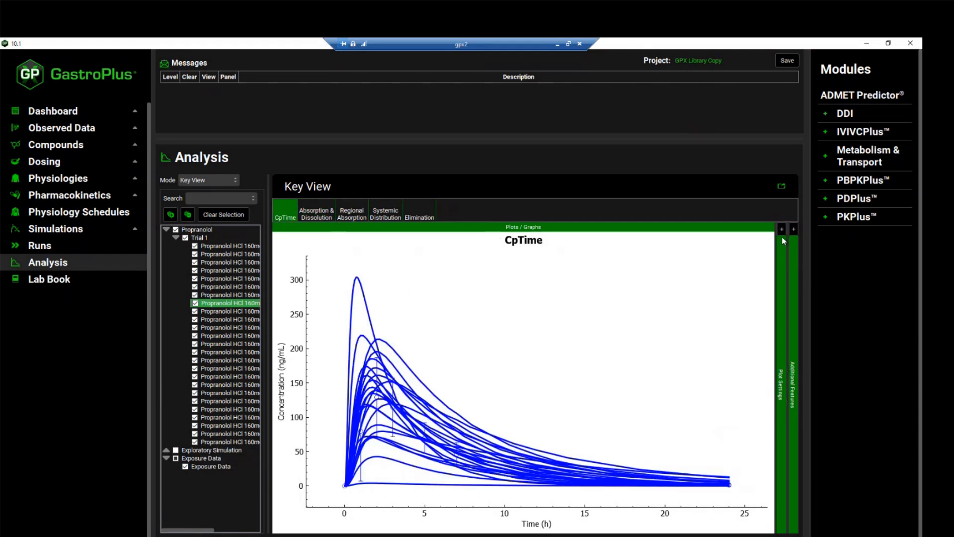
pyautogui.click(782, 231)
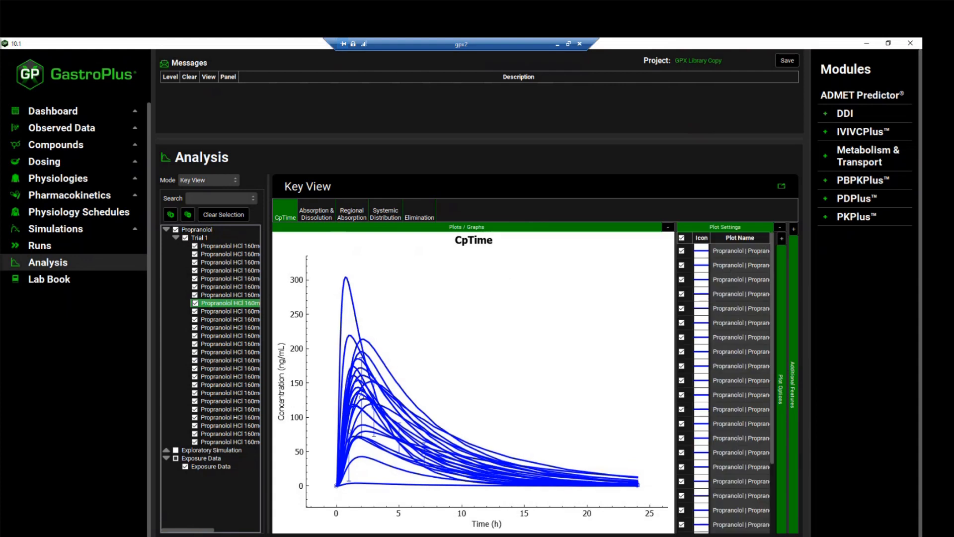
pyautogui.click(348, 282)
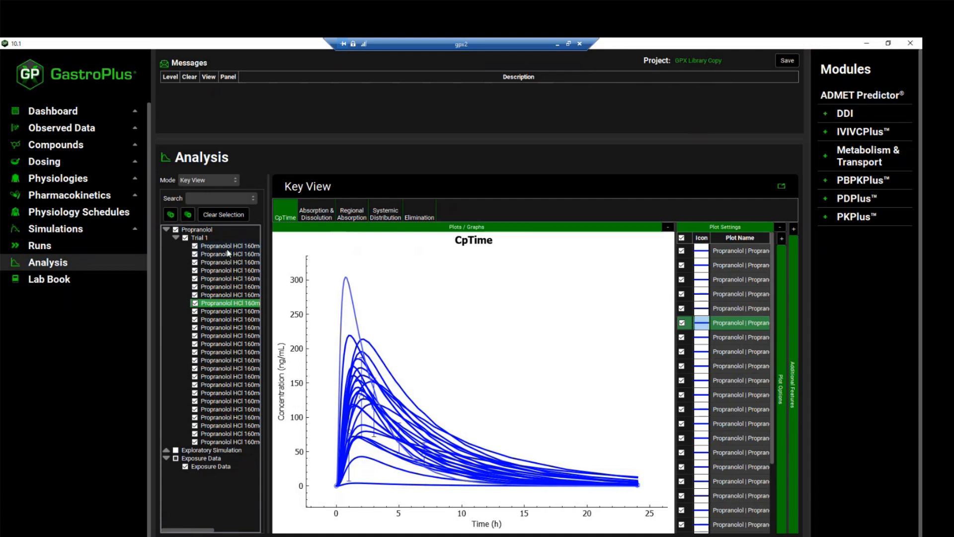
# - Display only Subject 6 of Trial 1 and view its CpTime, Absorption & Dissolution and Regional Absorption plots
pyautogui.click(185, 238)
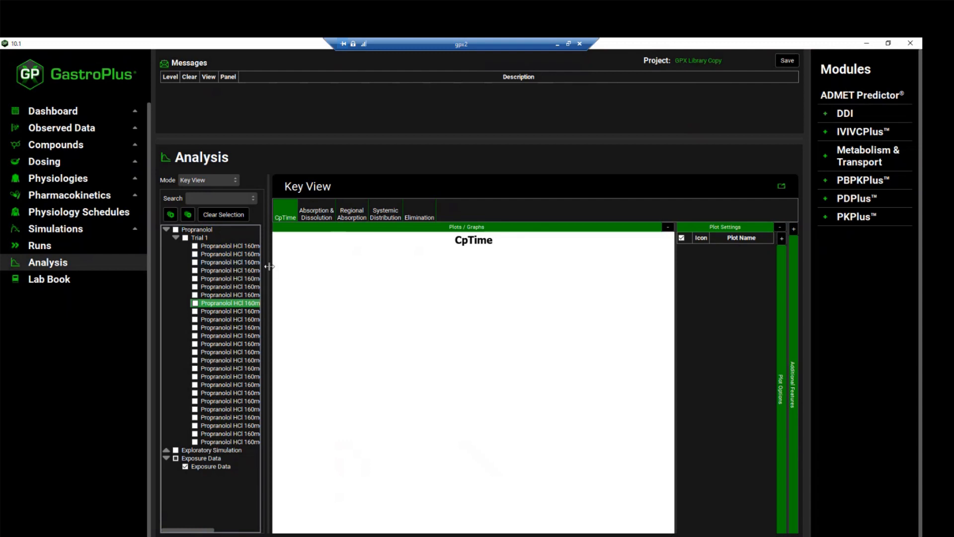
pyautogui.moveTo(269, 266); pyautogui.dragTo(361, 271)
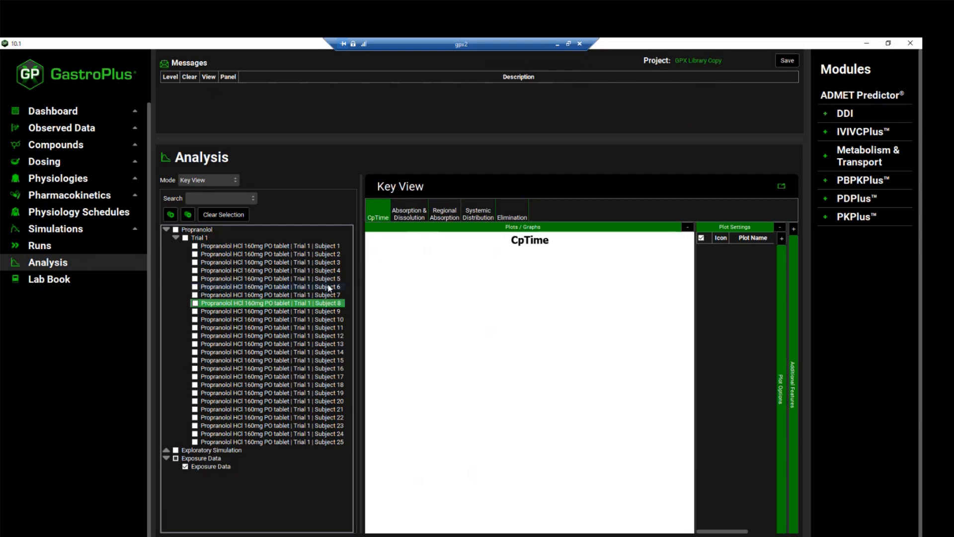
pyautogui.click(195, 286)
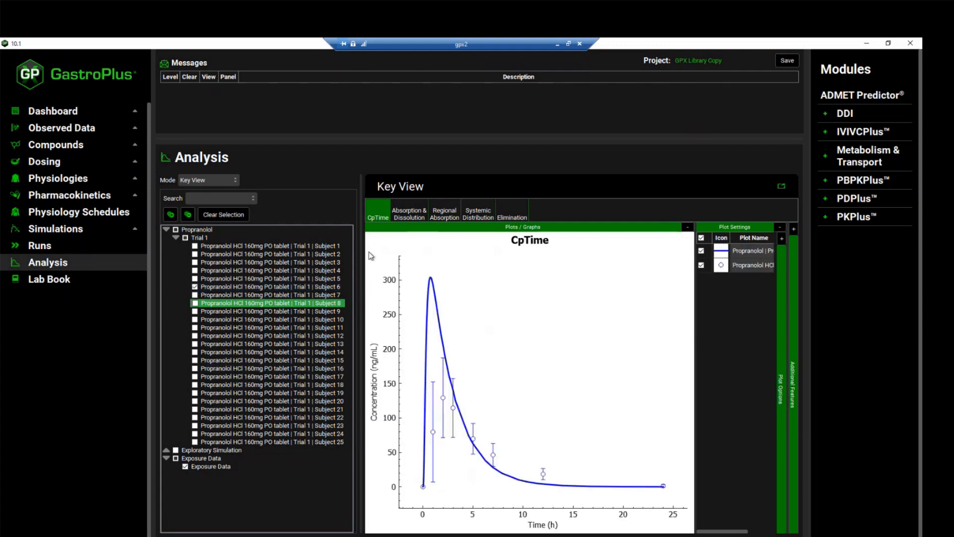
pyautogui.click(404, 215)
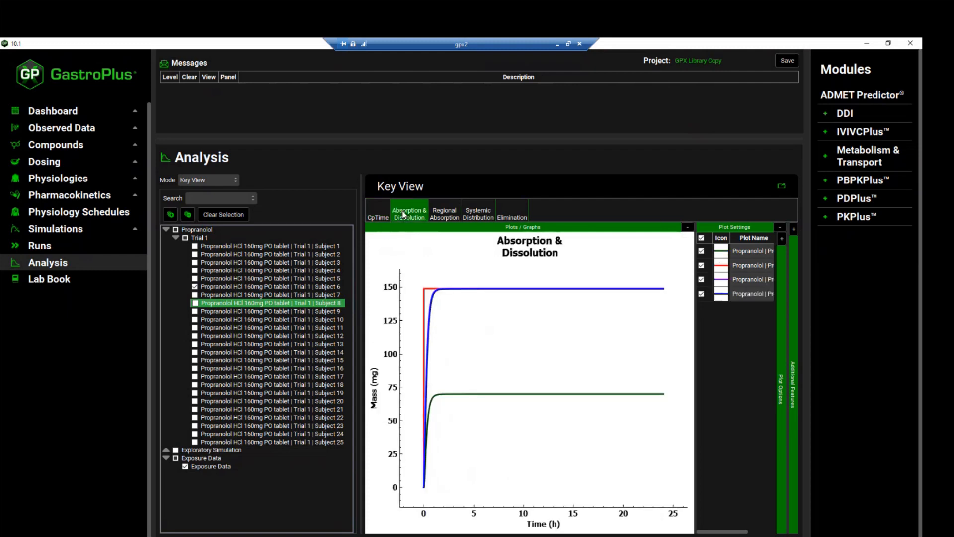
pyautogui.click(444, 213)
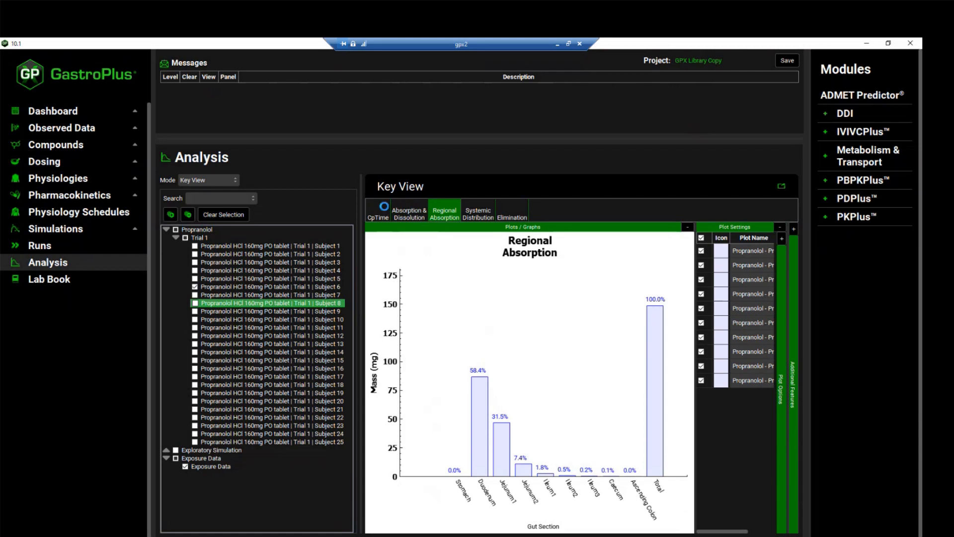
# - Show the Summary View for all Trial 1 subjects and hide the observed data columns
pyautogui.click(192, 180)
pyautogui.click(197, 203)
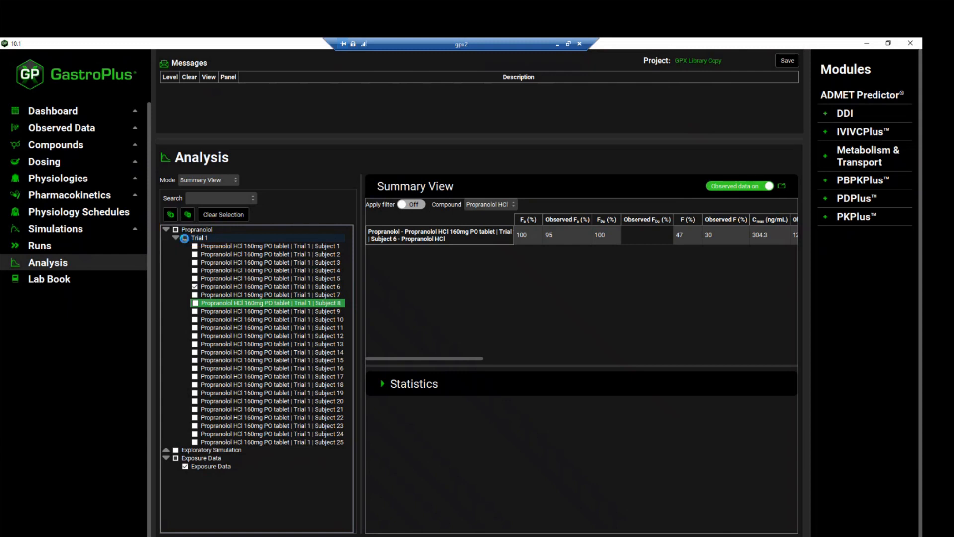
pyautogui.click(185, 237)
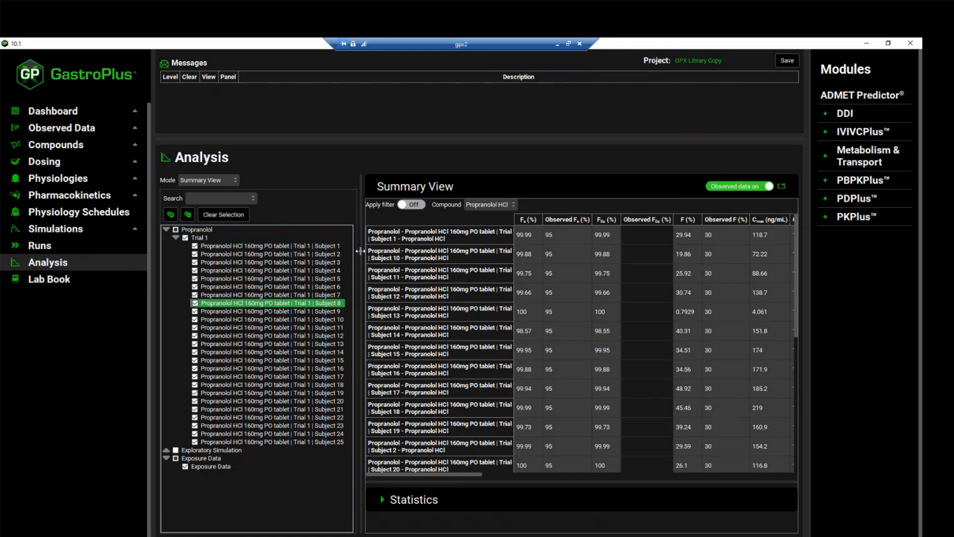
pyautogui.moveTo(360, 251); pyautogui.dragTo(263, 254)
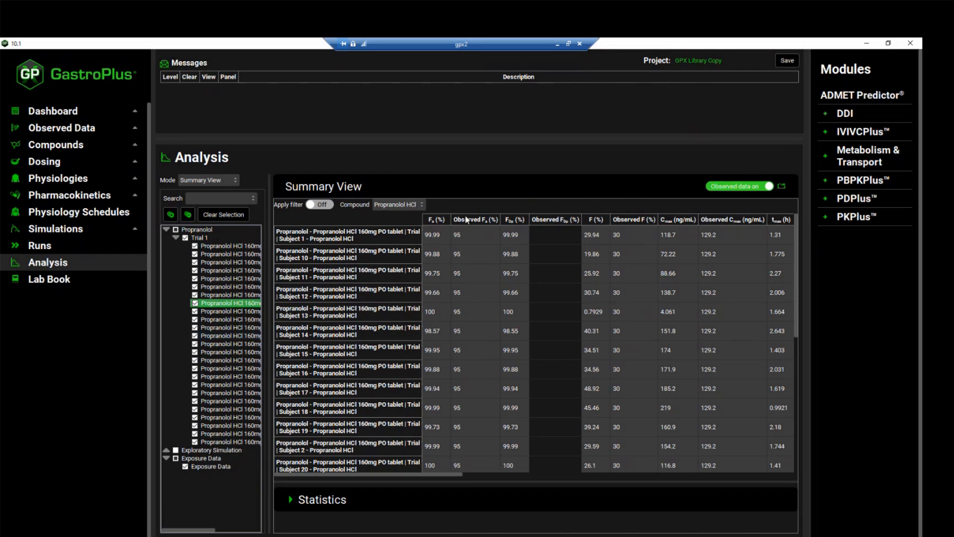
pyautogui.click(728, 189)
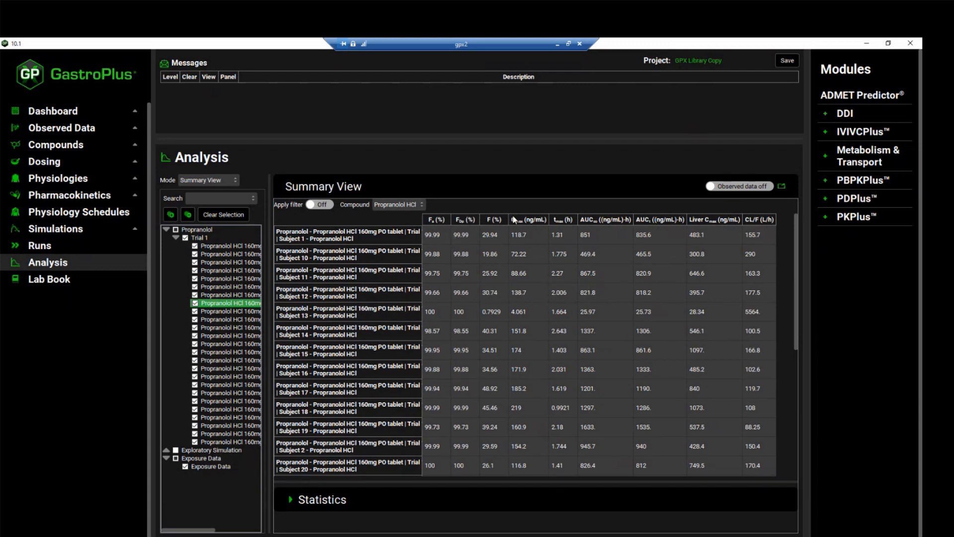
pyautogui.click(436, 218)
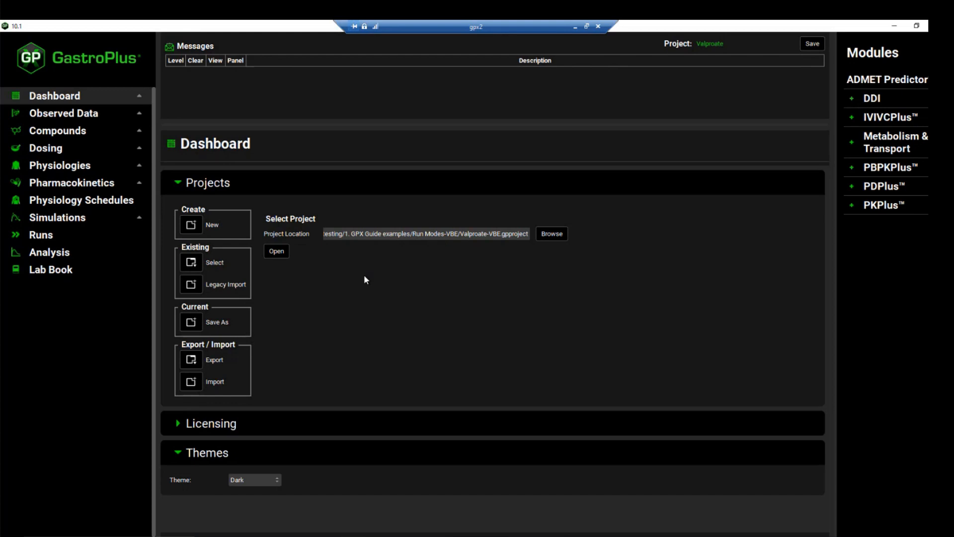
# - View the Valproate project's observed in vitro dissolution release profile for the ER-Slow group
pyautogui.click(109, 115)
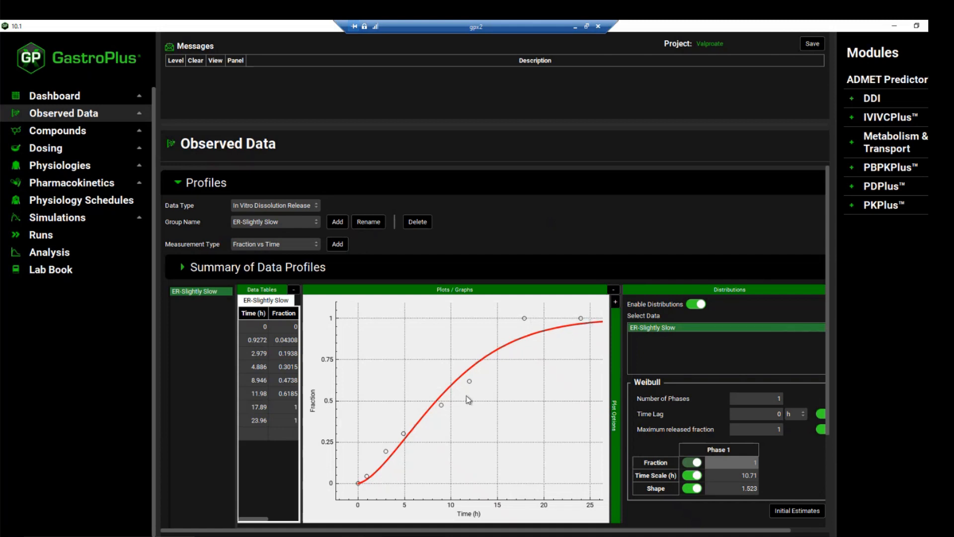
pyautogui.click(310, 223)
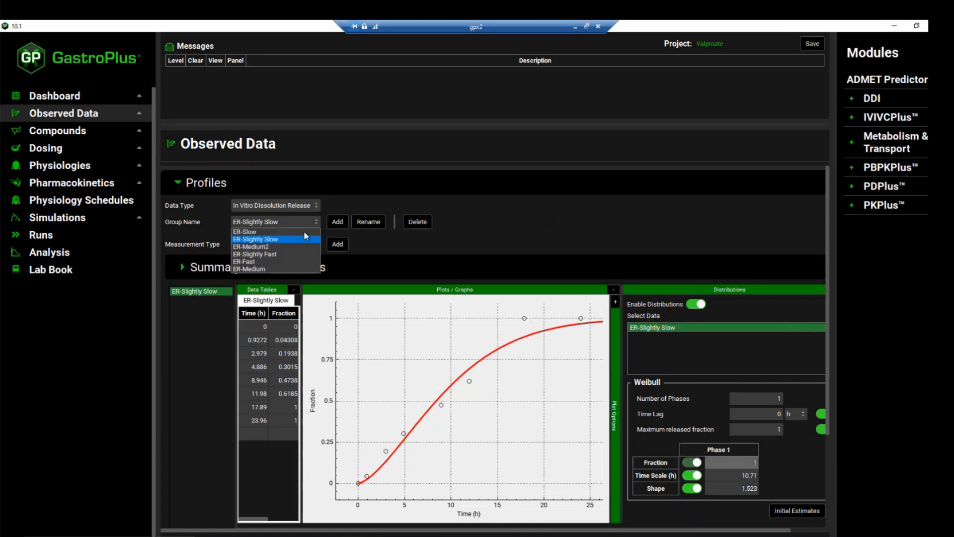
pyautogui.click(303, 230)
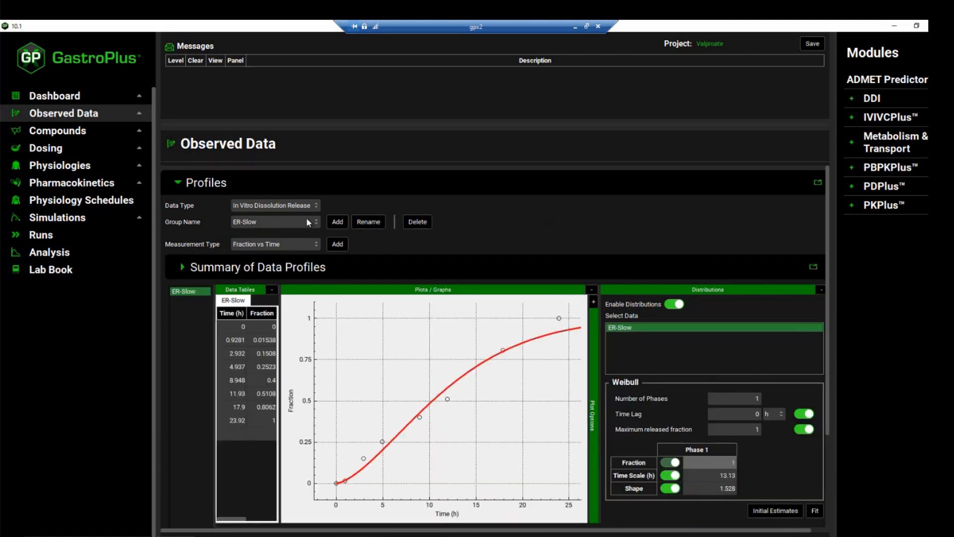
# - Review the ER Slightly Slow formulation's controlled release settings and the CpTime plot of the ER Slow and ER Slightly Slow simulations
pyautogui.click(79, 149)
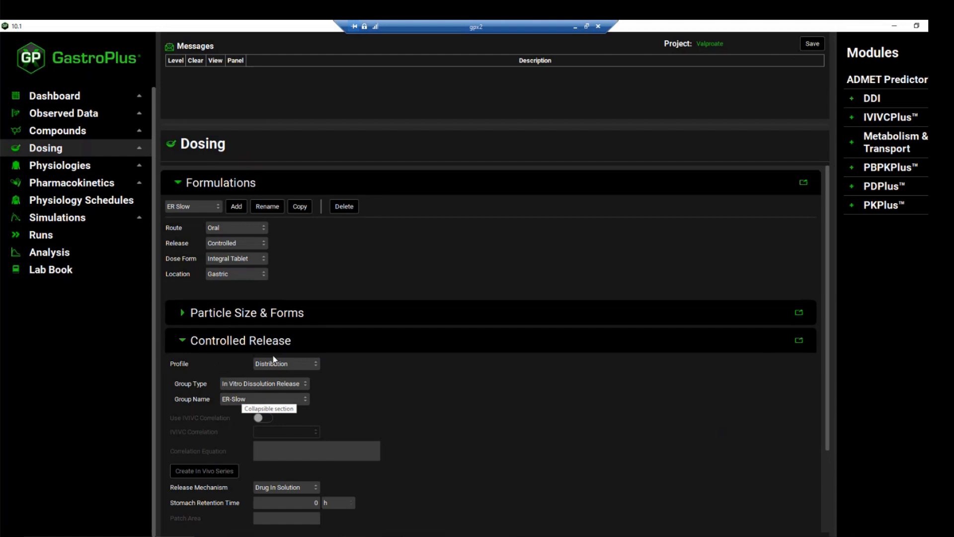
pyautogui.click(215, 205)
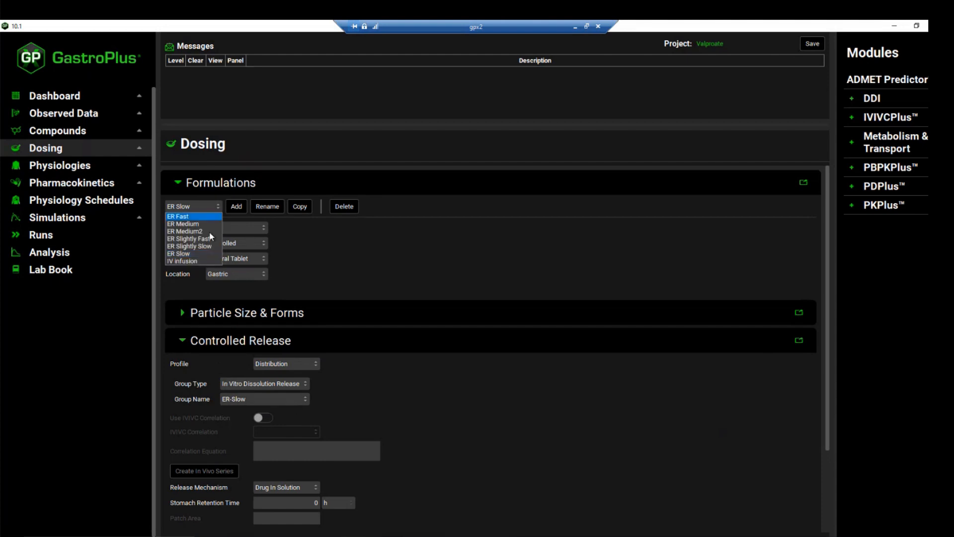
pyautogui.click(207, 247)
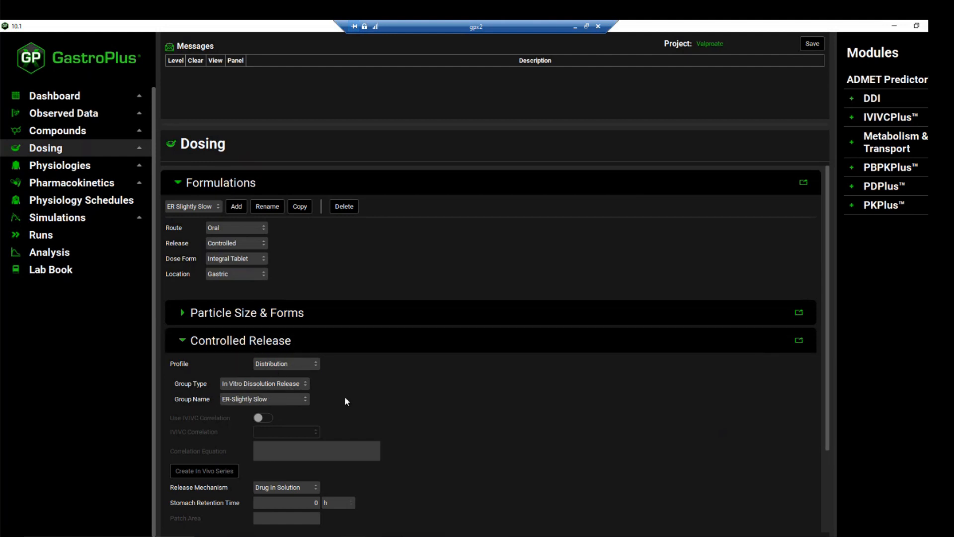
pyautogui.click(80, 257)
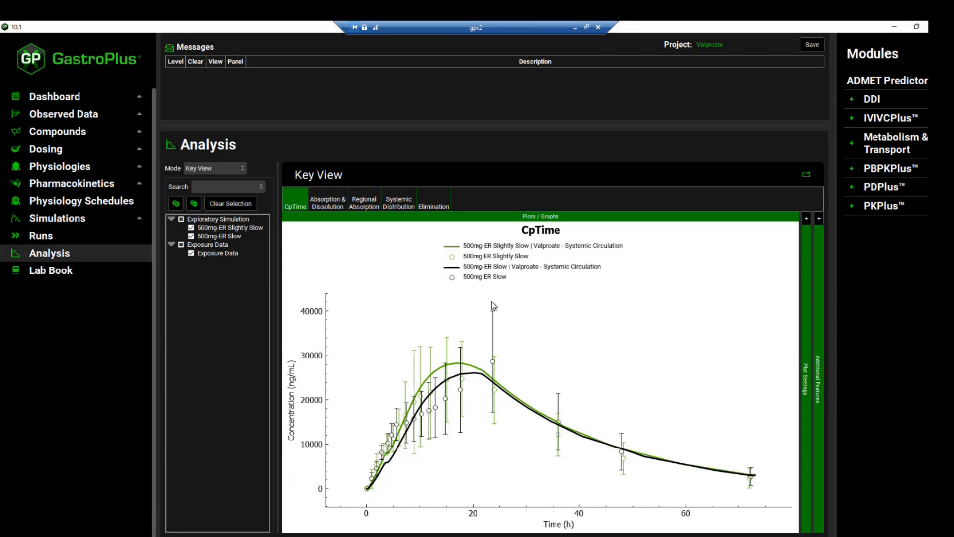
# - Add a Virtual Bioequivalence run named Slow vs Slightly slow VBE
pyautogui.click(135, 241)
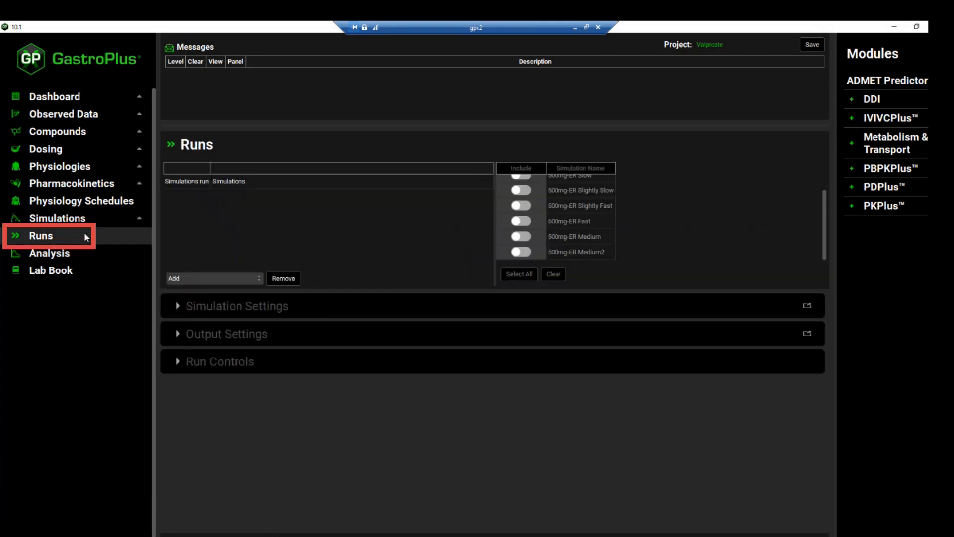
pyautogui.click(195, 279)
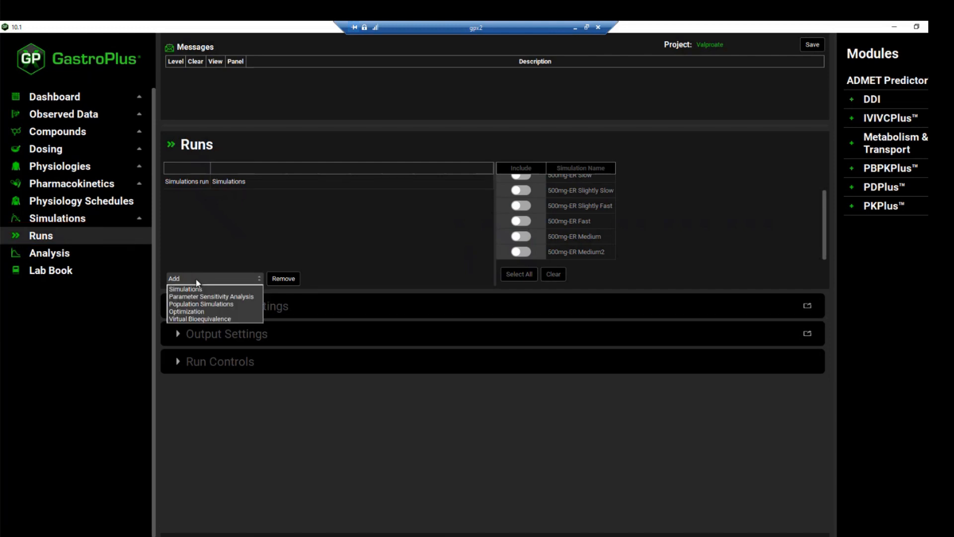
pyautogui.click(217, 319)
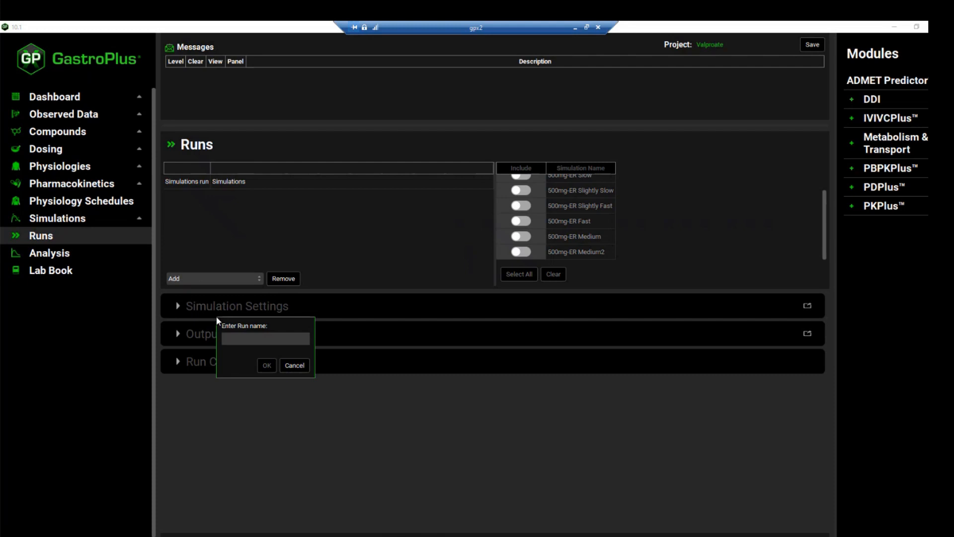
pyautogui.write('Slow vs Slightly slow VBE')
pyautogui.click(262, 366)
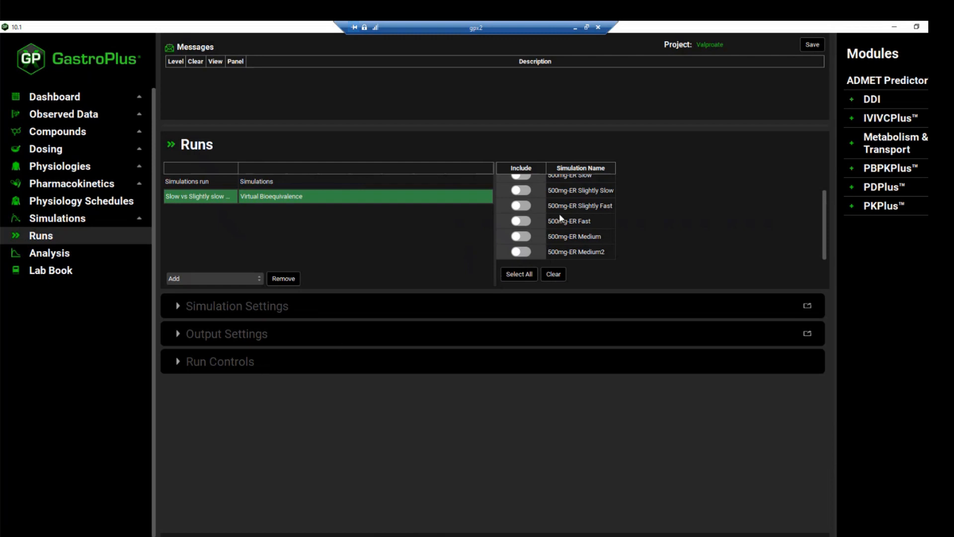
# - Include the 500mg-ER Slightly Slow and 500mg-ER Slow simulations in the run, with 500mg-ER Slow as the reference simulation
pyautogui.scroll(2, 547, 236)
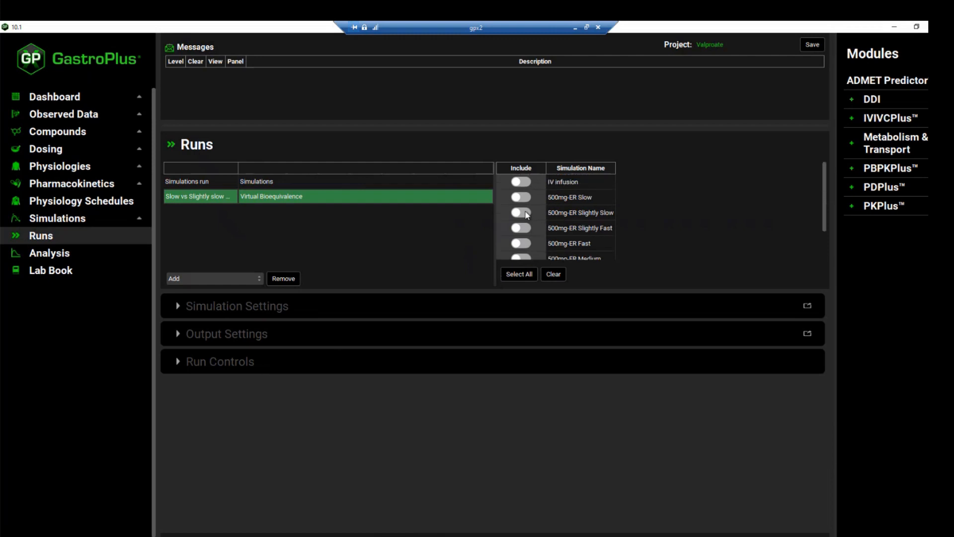
pyautogui.click(534, 210)
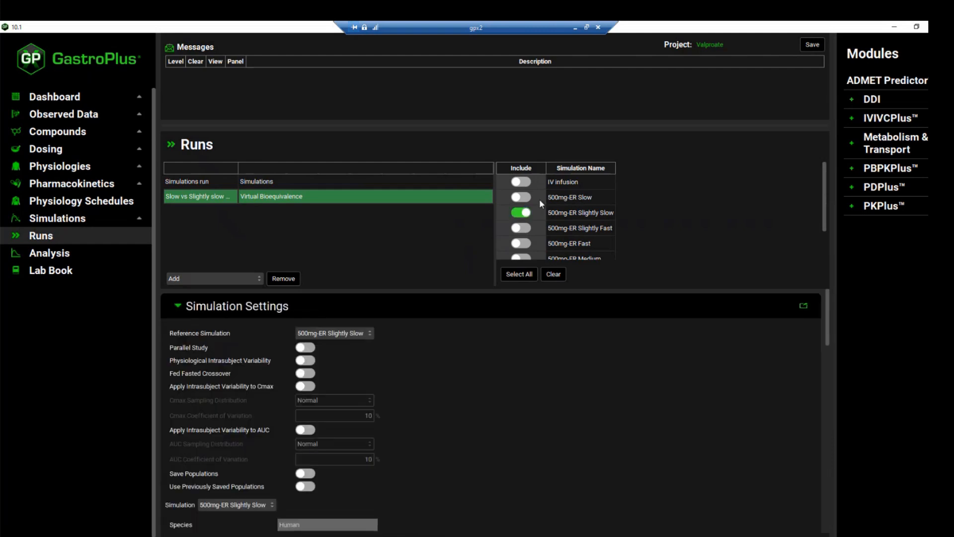
pyautogui.click(521, 201)
pyautogui.click(344, 336)
pyautogui.click(340, 341)
pyautogui.scroll(-1, 308, 374)
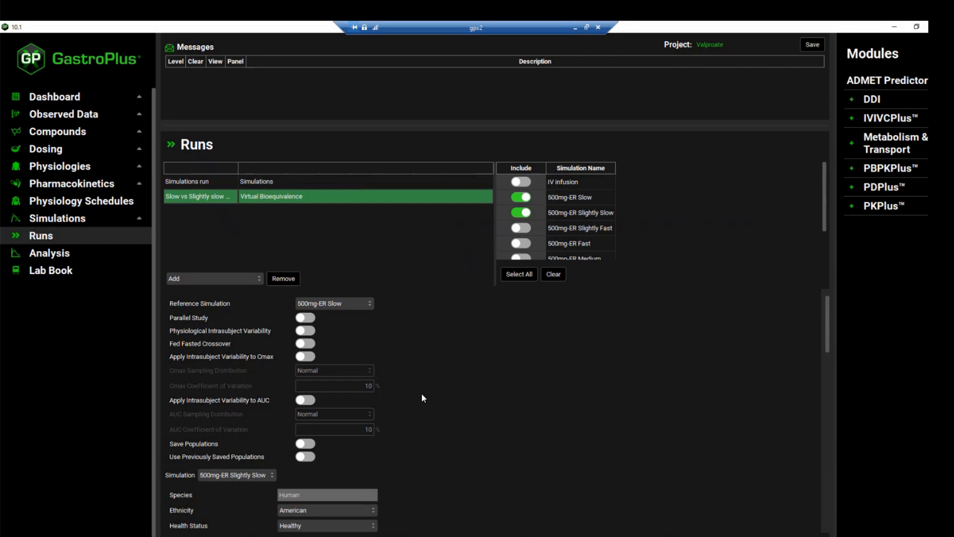
# - Review the 500mg-ER Slow simulation's population settings and its list of varied parameters, expanding the Valproate compound branch
pyautogui.click(236, 475)
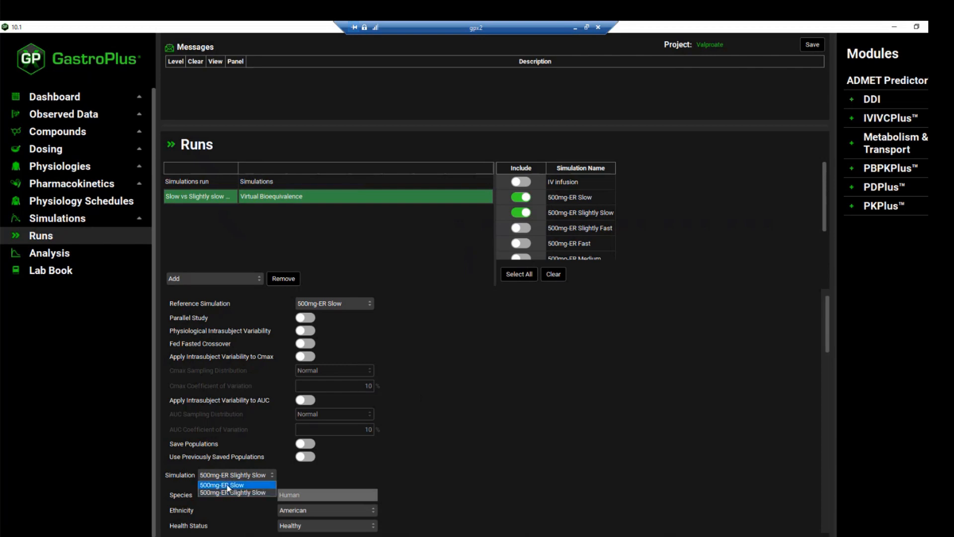
pyautogui.click(229, 482)
pyautogui.scroll(-3, 464, 460)
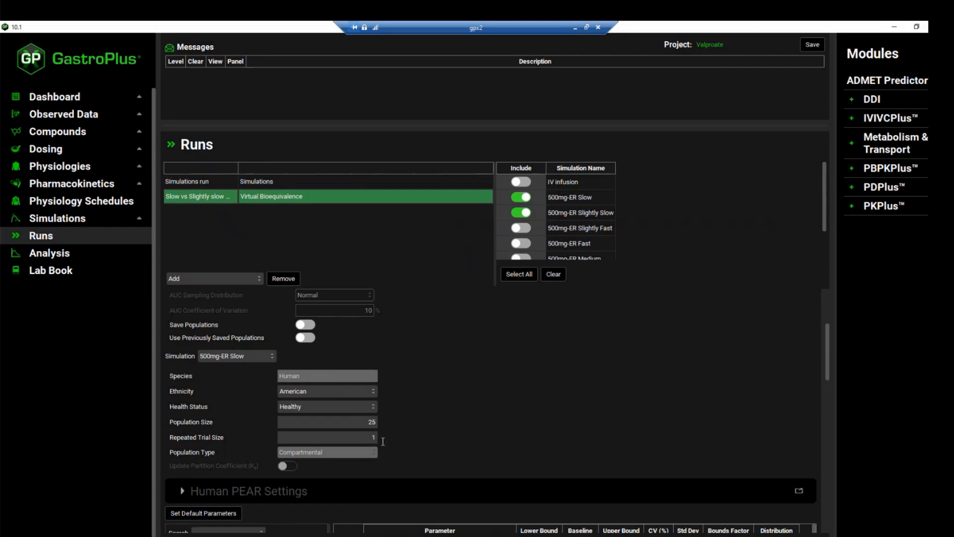
pyautogui.scroll(-1, 417, 433)
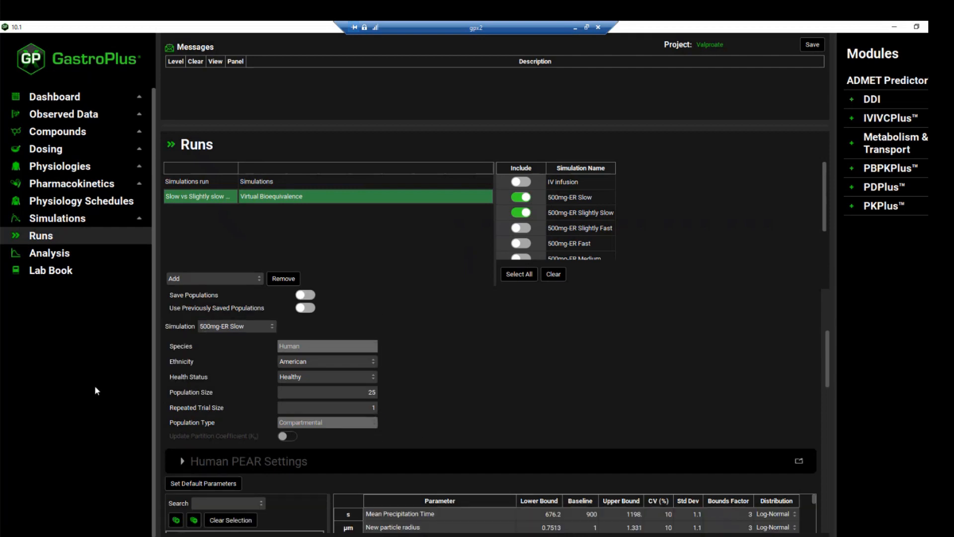
pyautogui.scroll(-1, 361, 403)
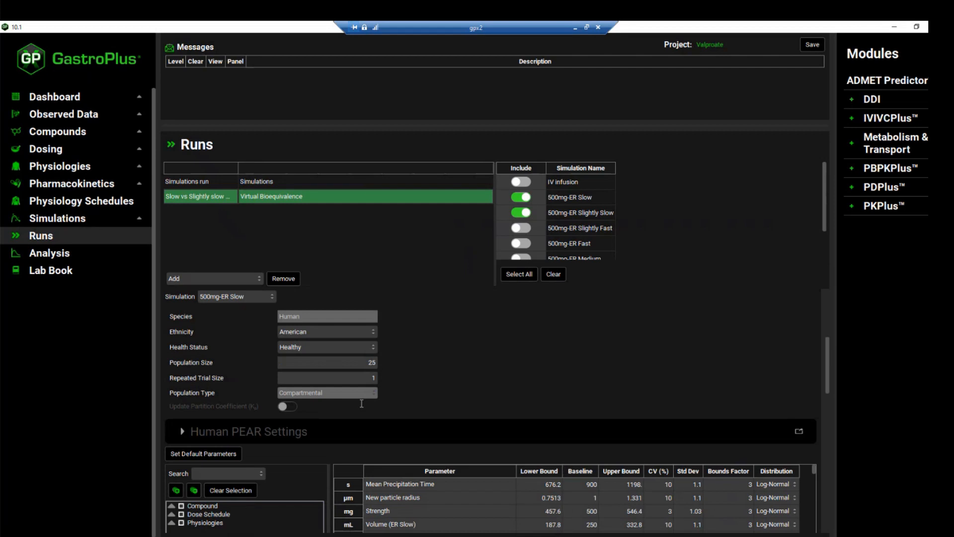
pyautogui.scroll(-2, 361, 403)
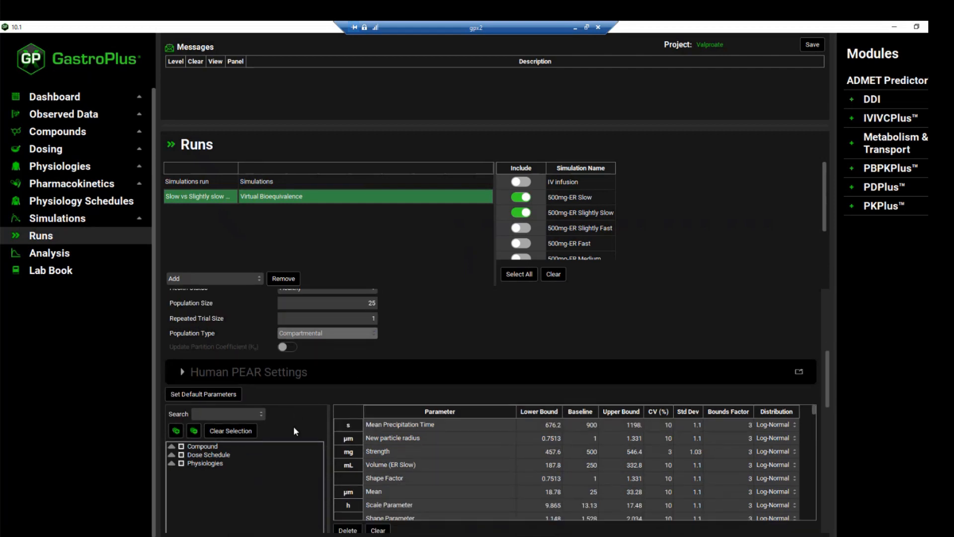
pyautogui.scroll(-1, 298, 439)
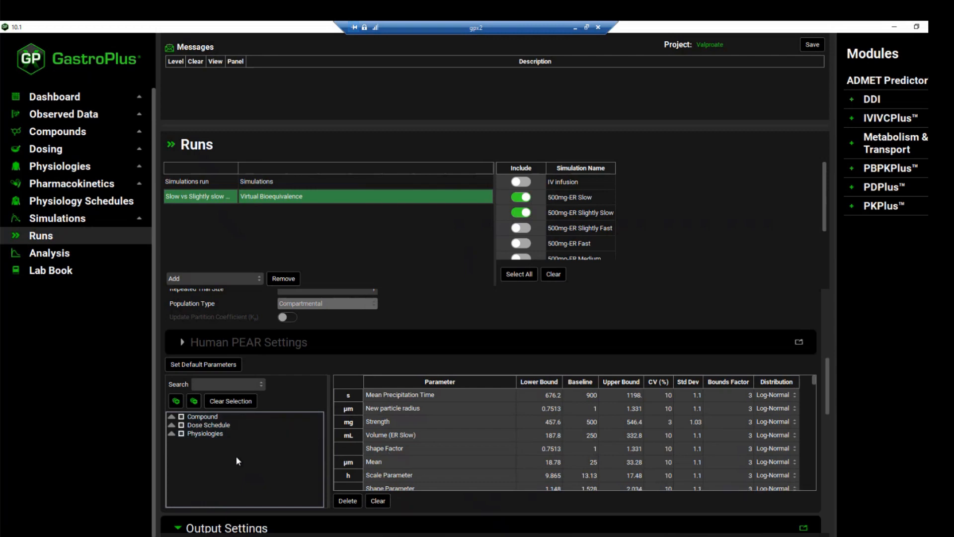
pyautogui.click(172, 416)
pyautogui.click(181, 425)
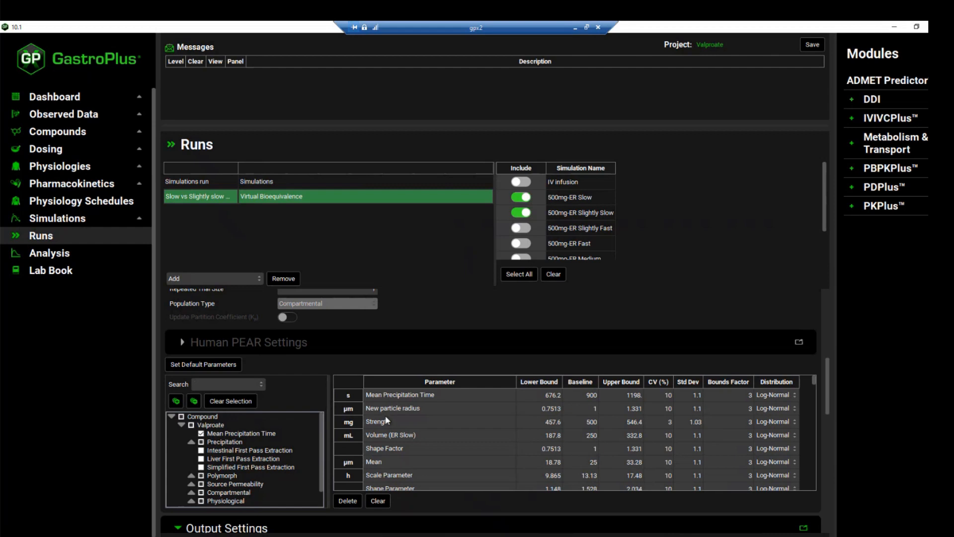
pyautogui.scroll(-1, 407, 453)
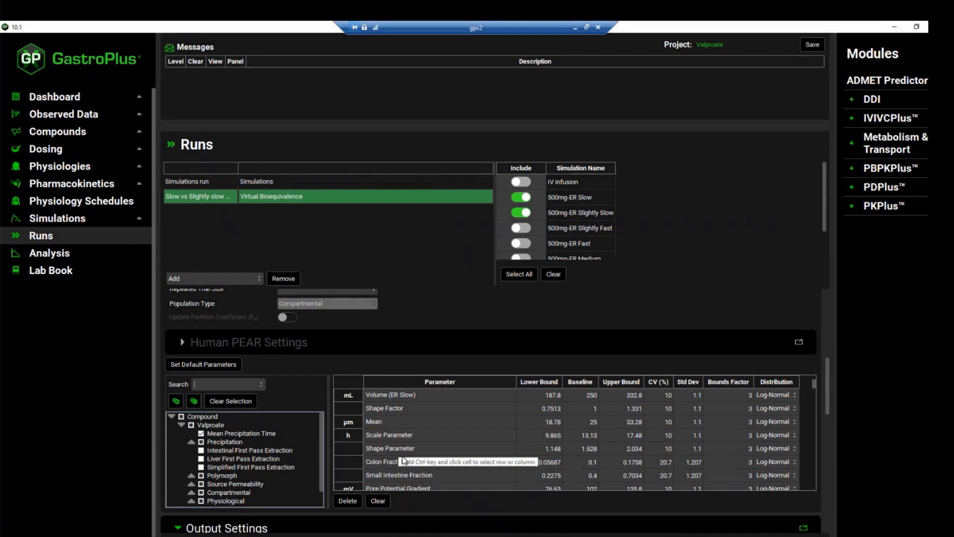
# - Show the 500mg-ER Slightly Slow simulation's population settings and examine the Crossover options of its varied parameters
pyautogui.scroll(3, 382, 359)
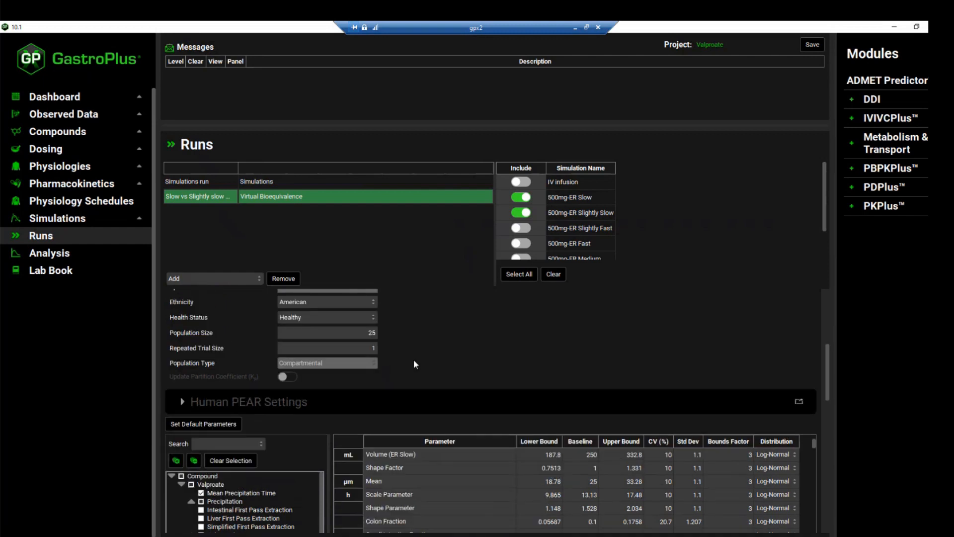
pyautogui.click(232, 296)
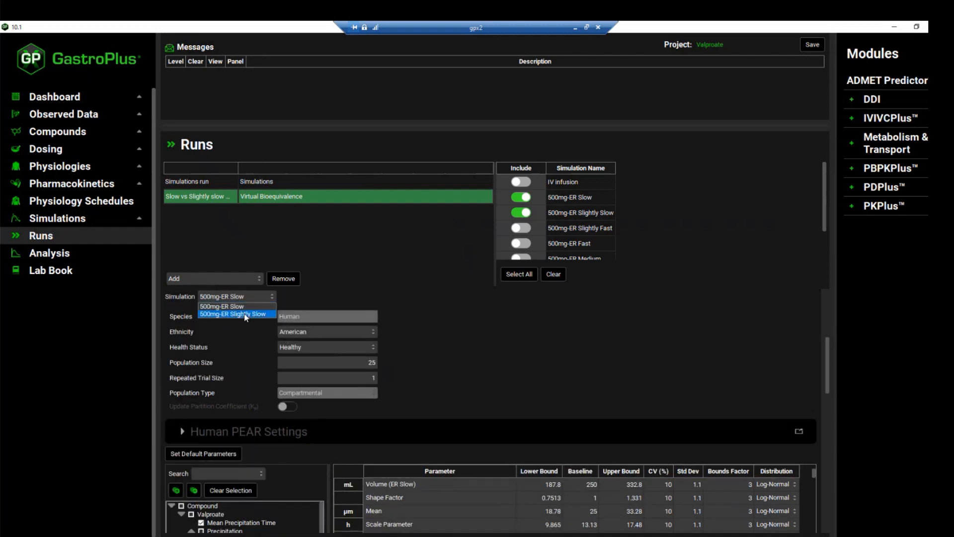
pyautogui.click(245, 312)
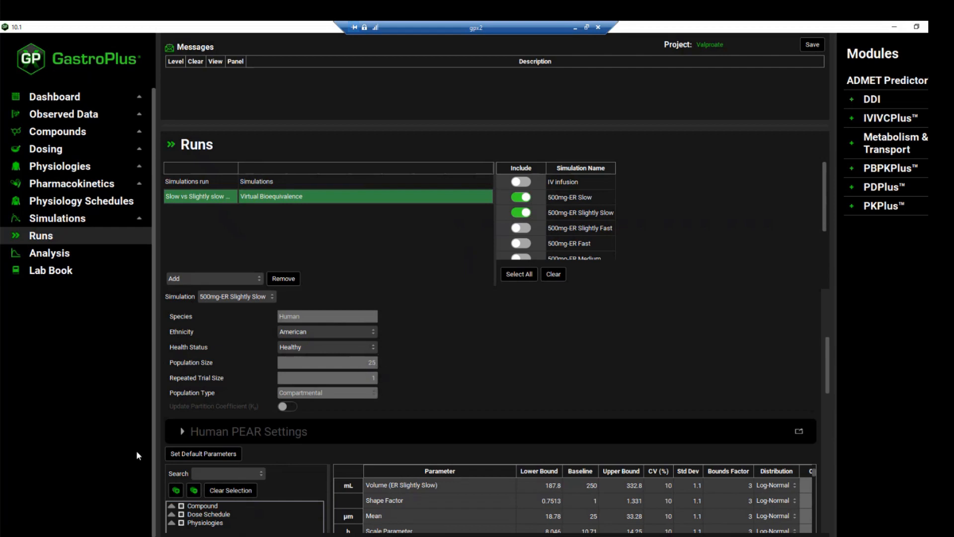
pyautogui.scroll(-2, 411, 392)
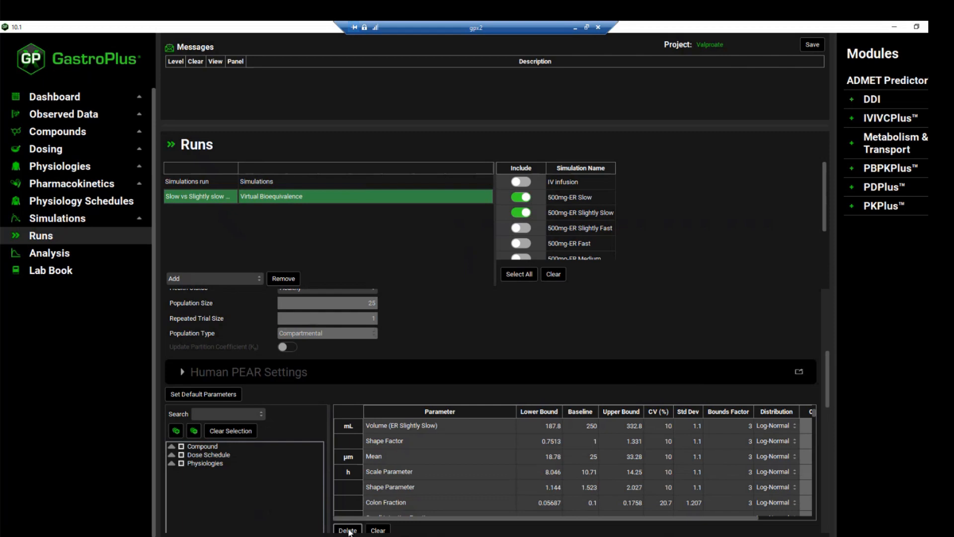
pyautogui.moveTo(374, 518); pyautogui.dragTo(466, 517)
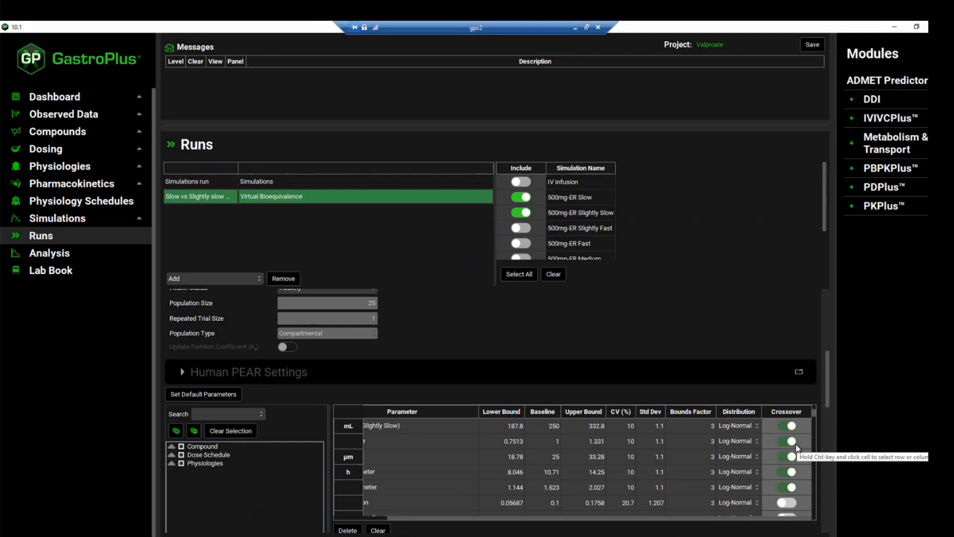
pyautogui.scroll(-1, 789, 456)
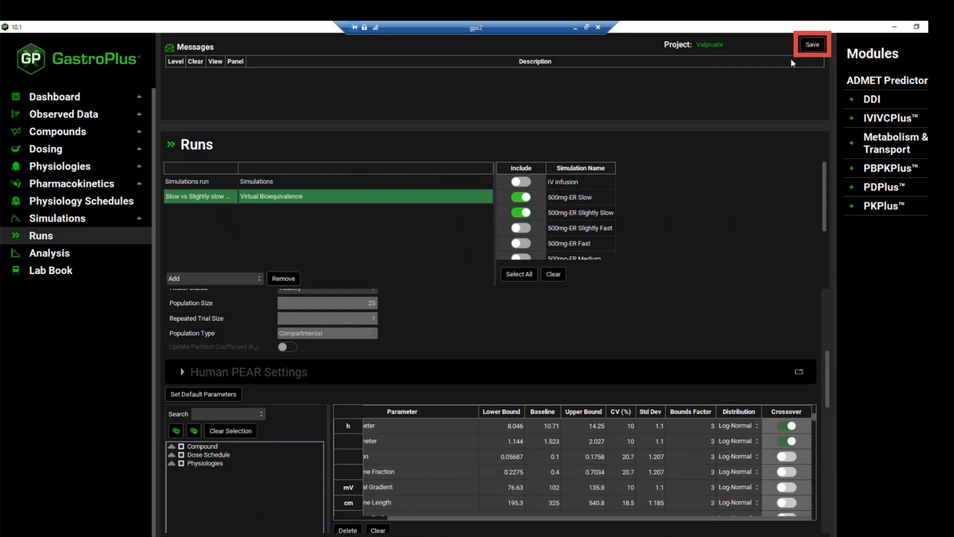
# - Save the Valproate project and start the Slow vs Slightly slow VBE run
pyautogui.click(806, 43)
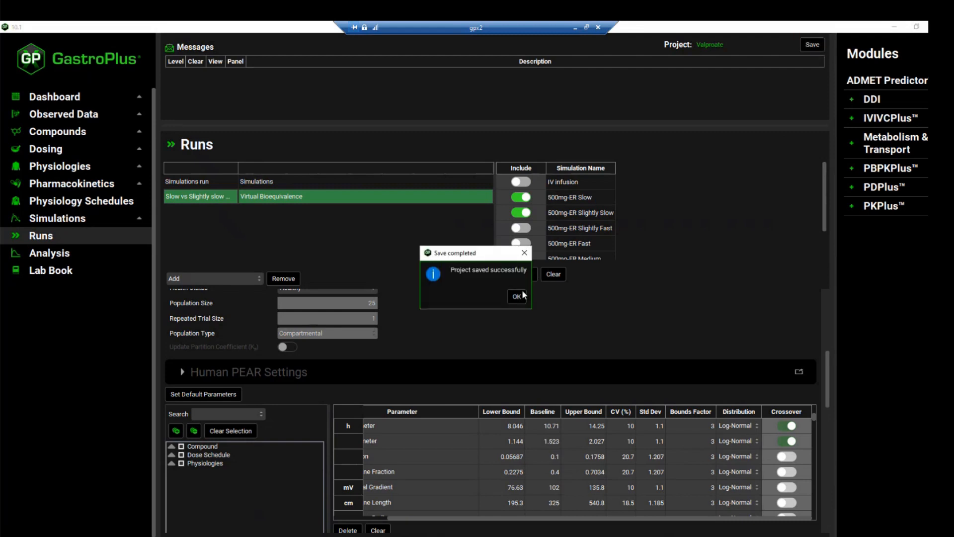
pyautogui.click(521, 294)
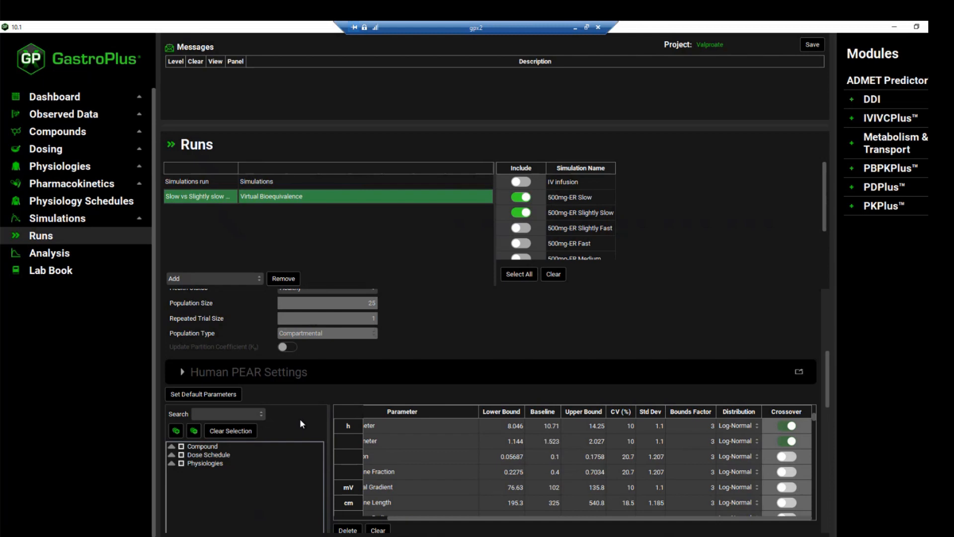
pyautogui.scroll(-10, 300, 419)
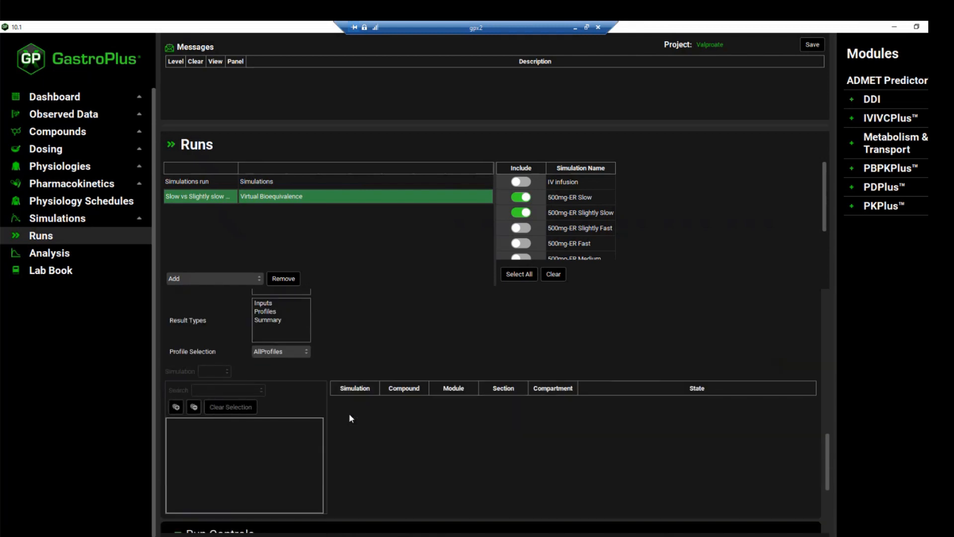
pyautogui.scroll(-3, 350, 418)
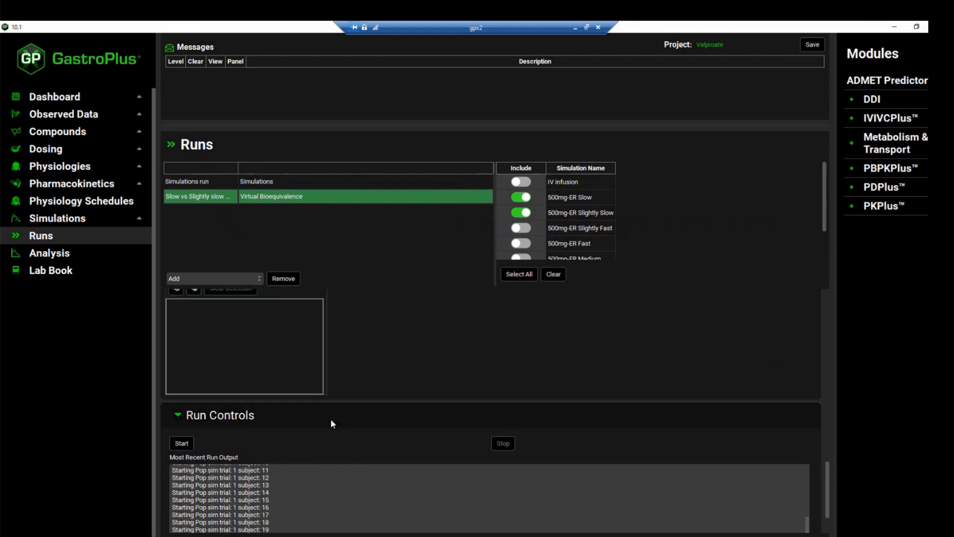
pyautogui.click(182, 444)
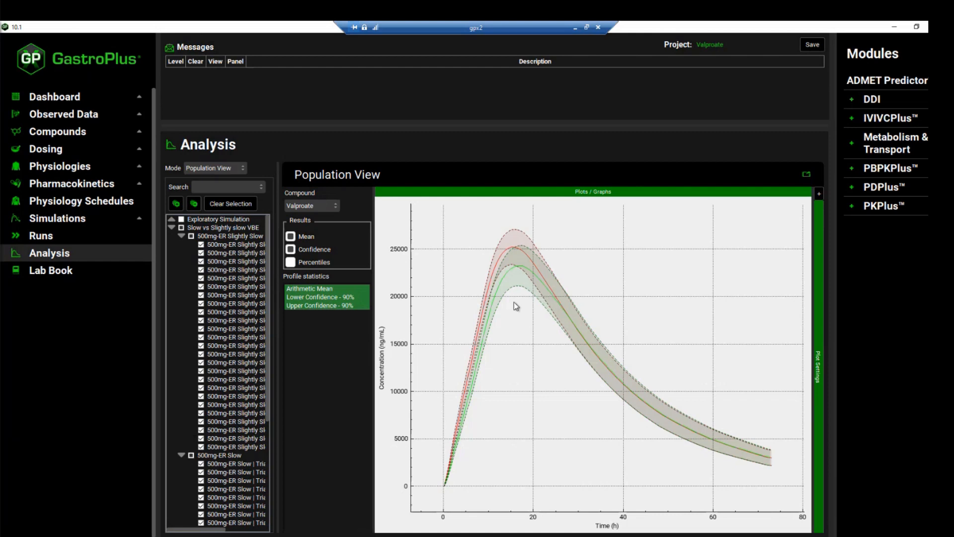
# - Identify both formulations' arithmetic mean curves in the Population View plot and display the run's results in Summary View
pyautogui.click(818, 195)
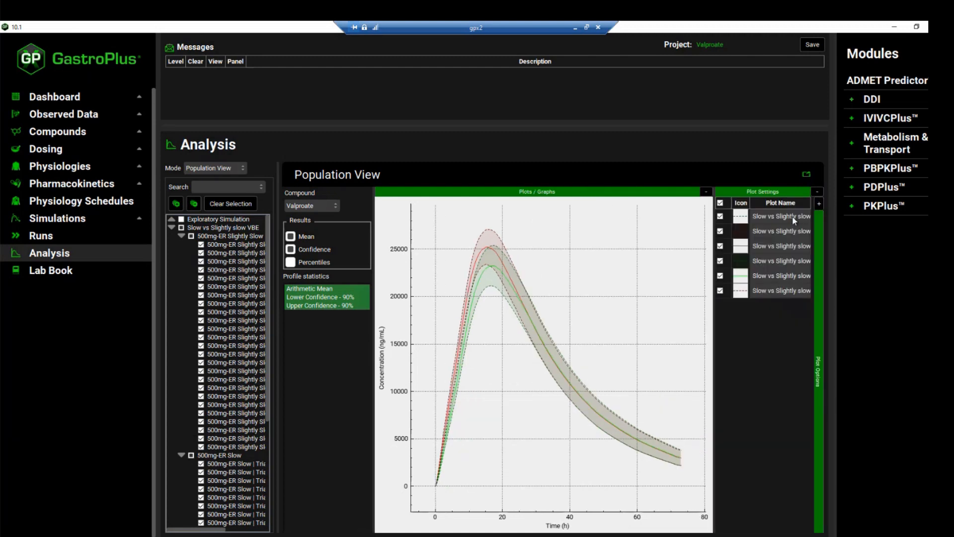
pyautogui.click(483, 253)
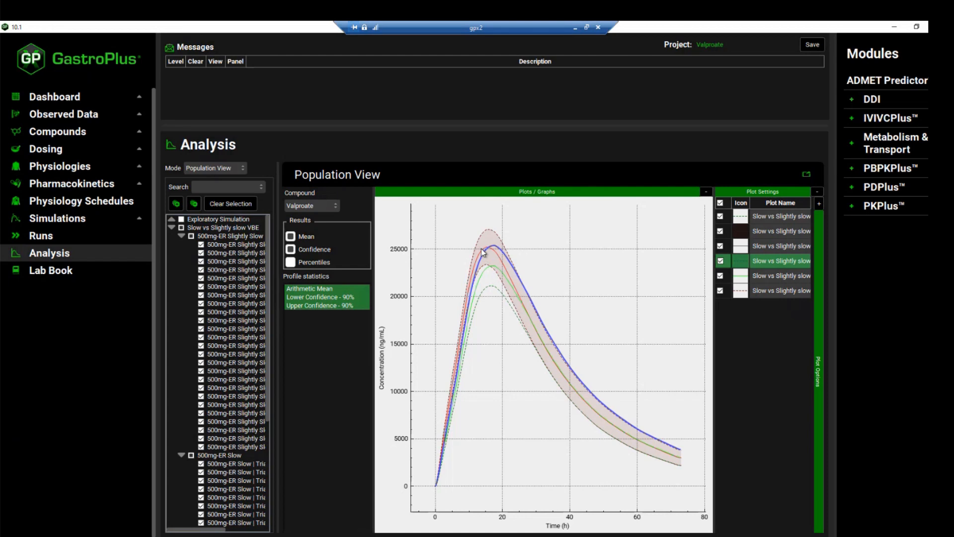
pyautogui.click(481, 249)
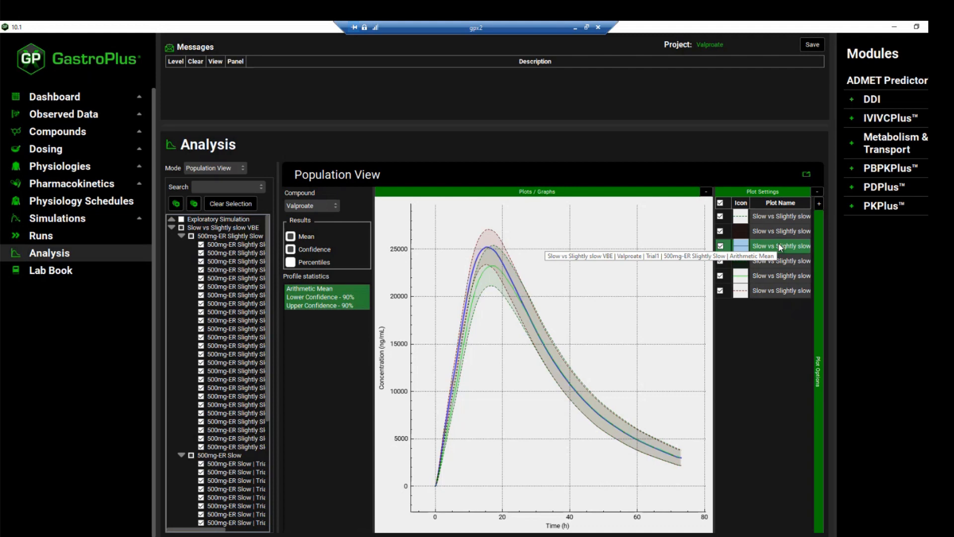
pyautogui.click(489, 266)
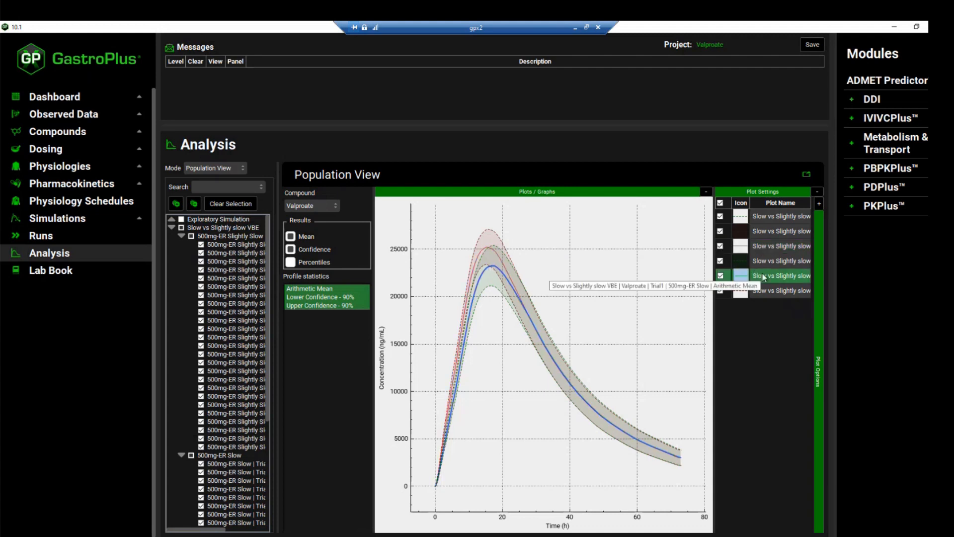
pyautogui.click(626, 308)
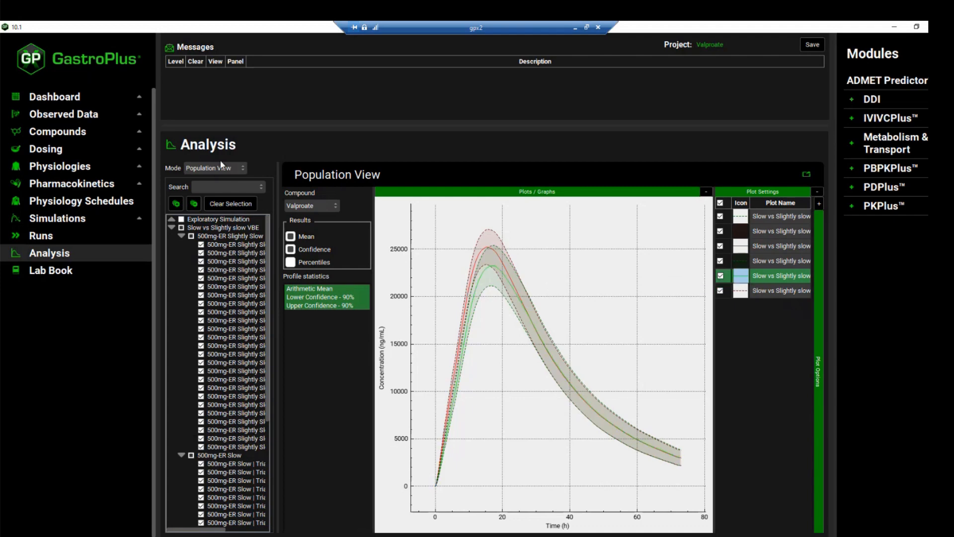
pyautogui.click(218, 168)
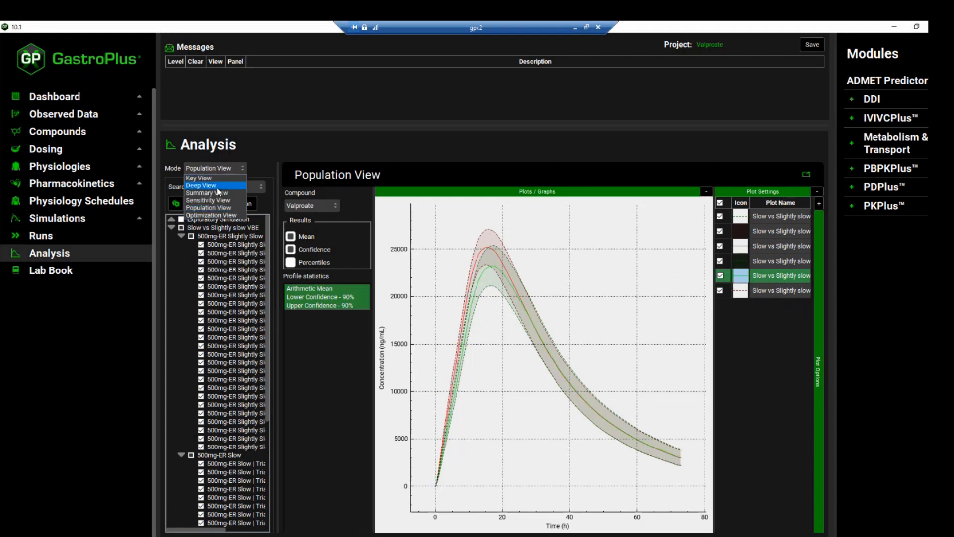
pyautogui.click(217, 192)
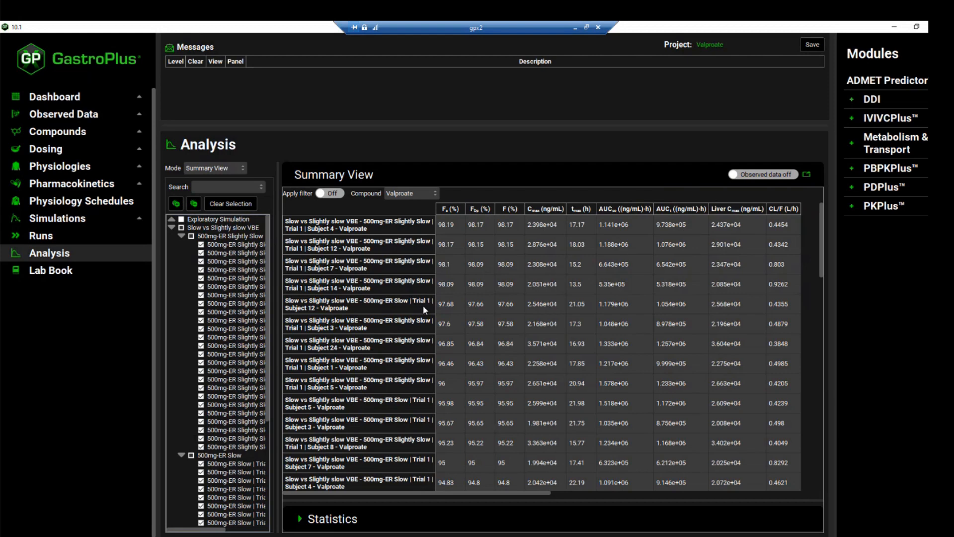
# - Switch to File Explorer's Slow vs Slightly slow VBE folder, widen the Name column and open the Trial Number 1 Bioequivalence Statistics workbook
pyautogui.click(261, 536)
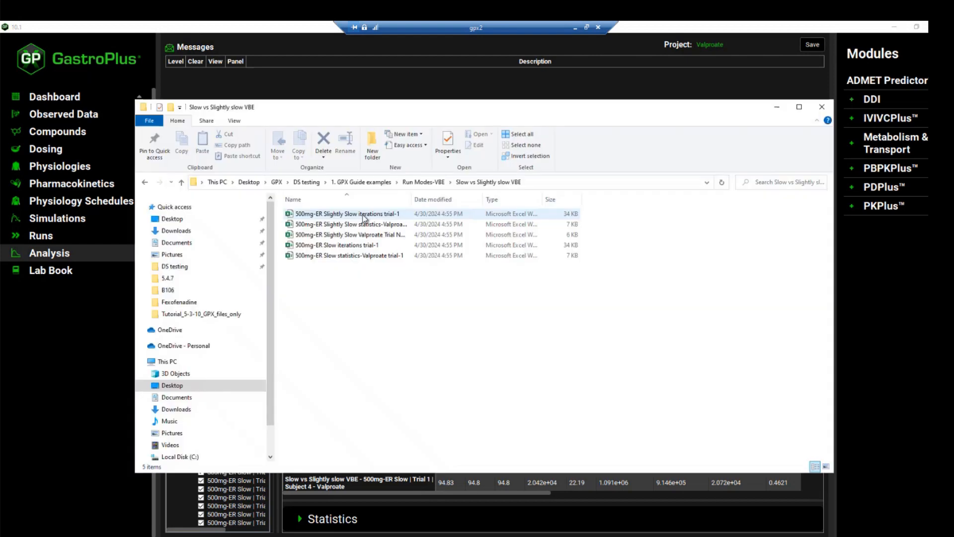
pyautogui.moveTo(406, 202); pyautogui.dragTo(529, 199)
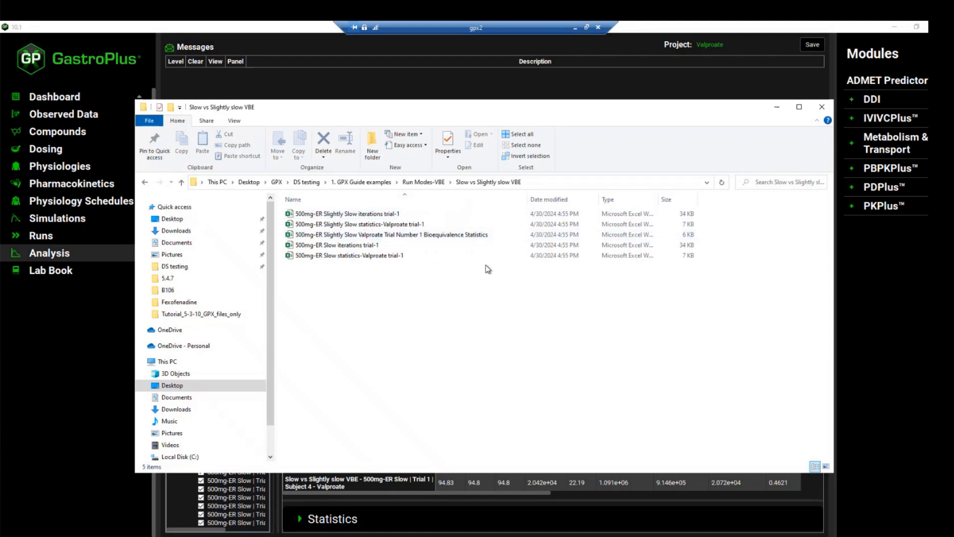
pyautogui.click(431, 214)
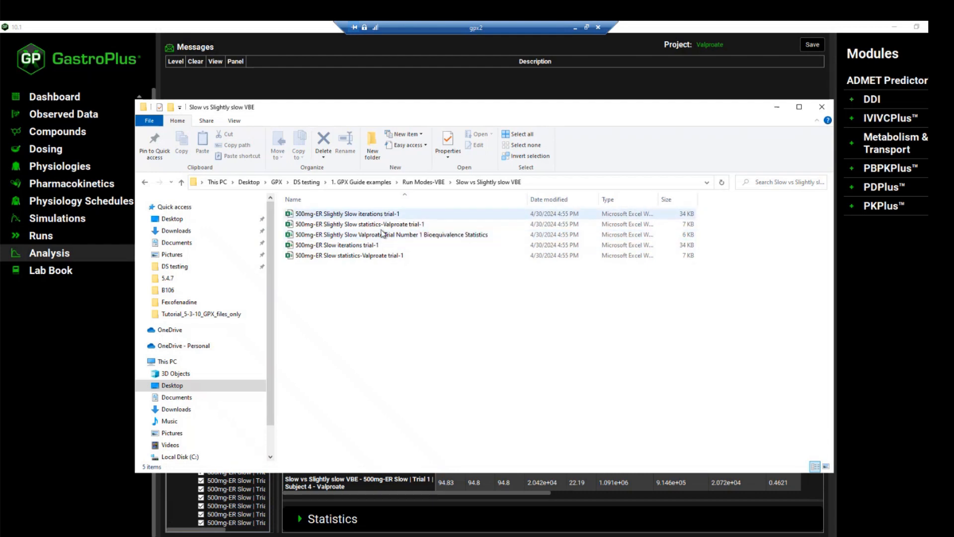
pyautogui.click(448, 236)
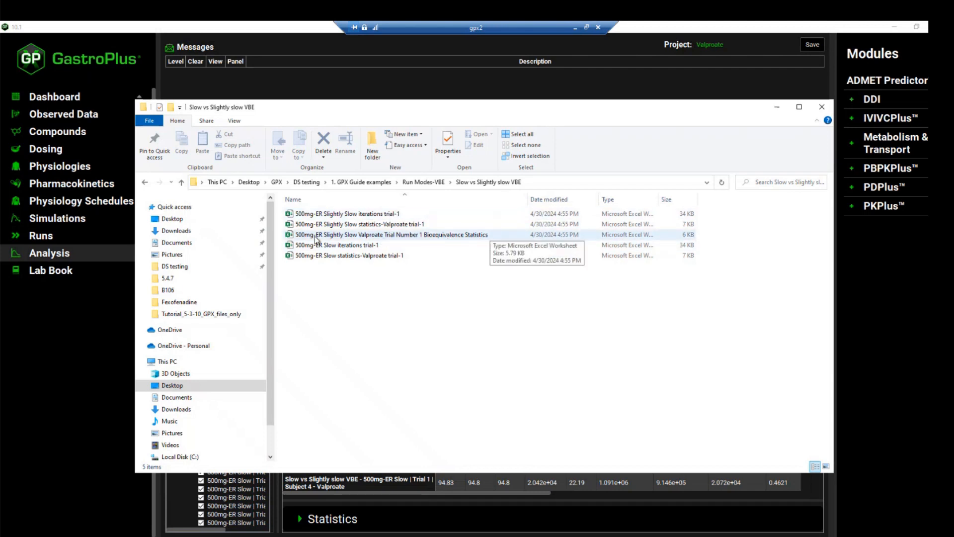
pyautogui.click(432, 237)
pyautogui.doubleClick(432, 237)
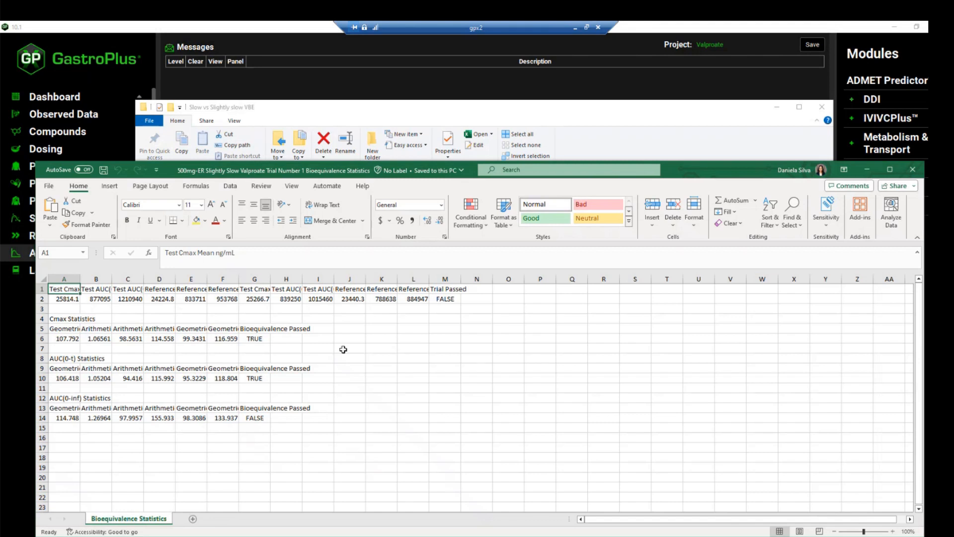
# - Check the bioequivalence verdicts for Cmax, AUC(0-t) and AUC(0-inf) and the overall trial verdict, and return to GastroPlus
pyautogui.click(72, 320)
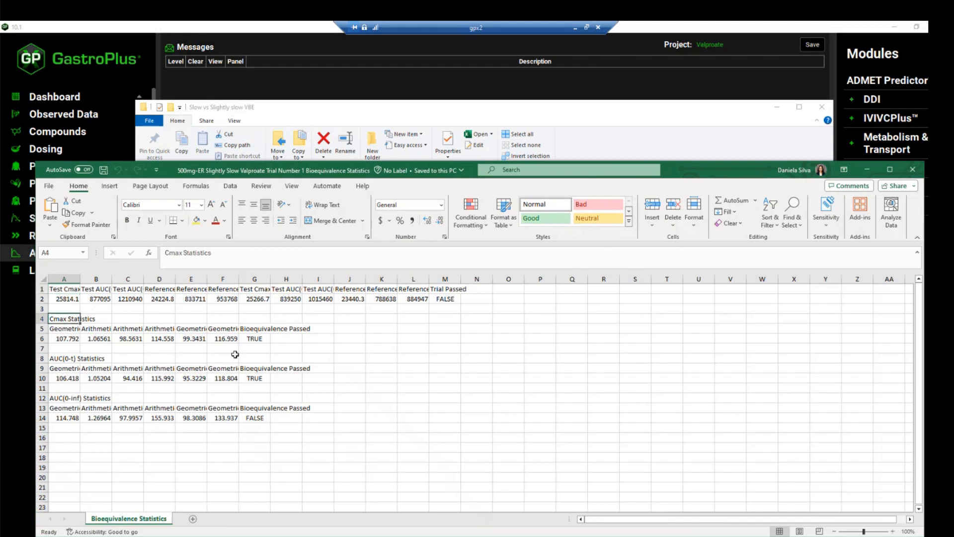
pyautogui.click(251, 338)
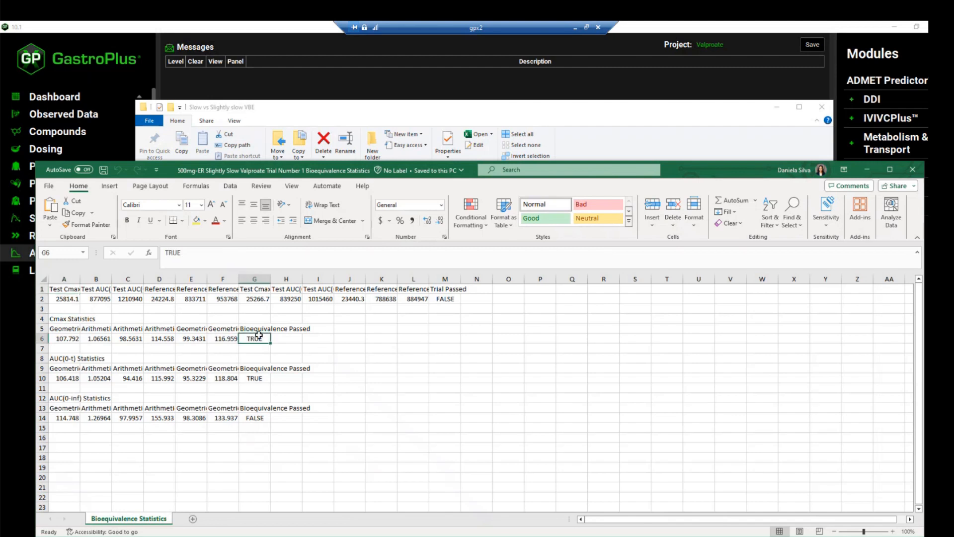
pyautogui.click(248, 381)
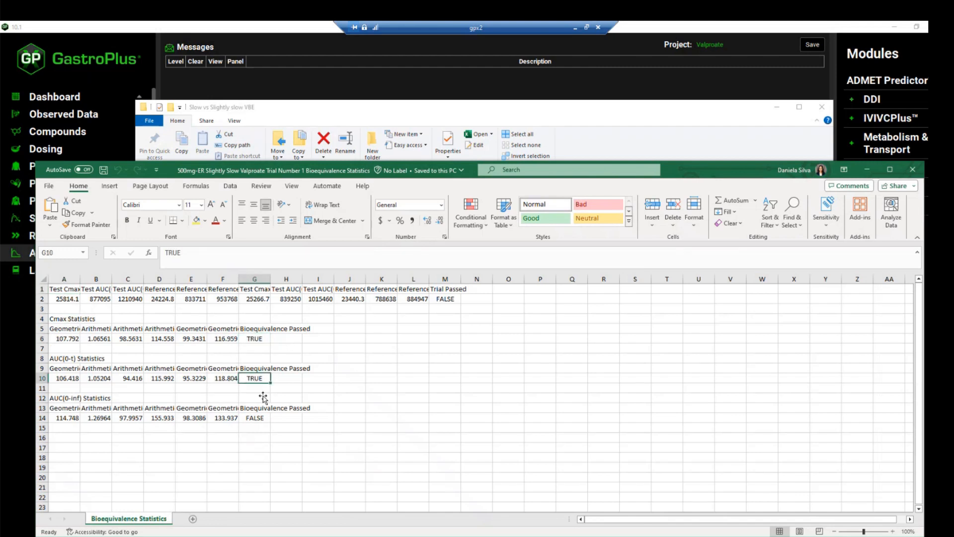
pyautogui.click(260, 421)
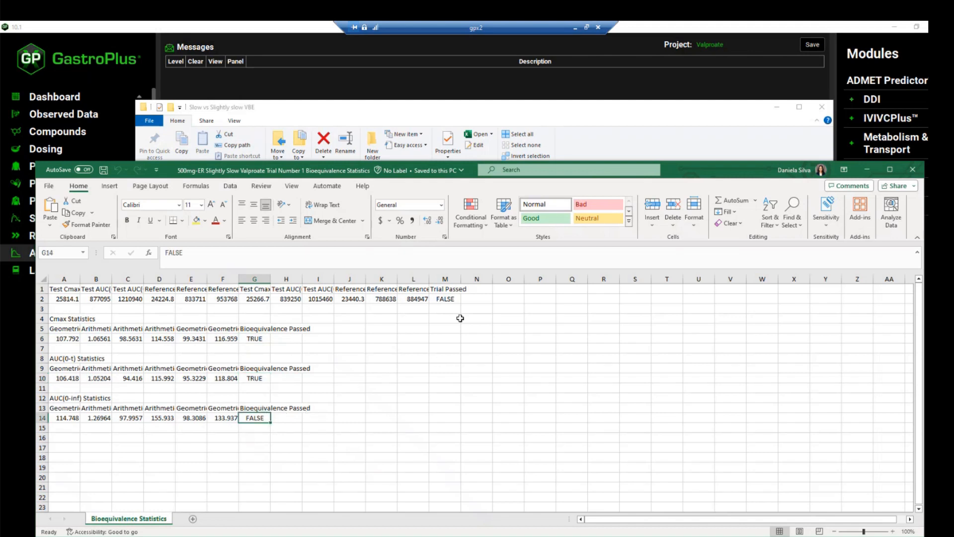
pyautogui.click(455, 297)
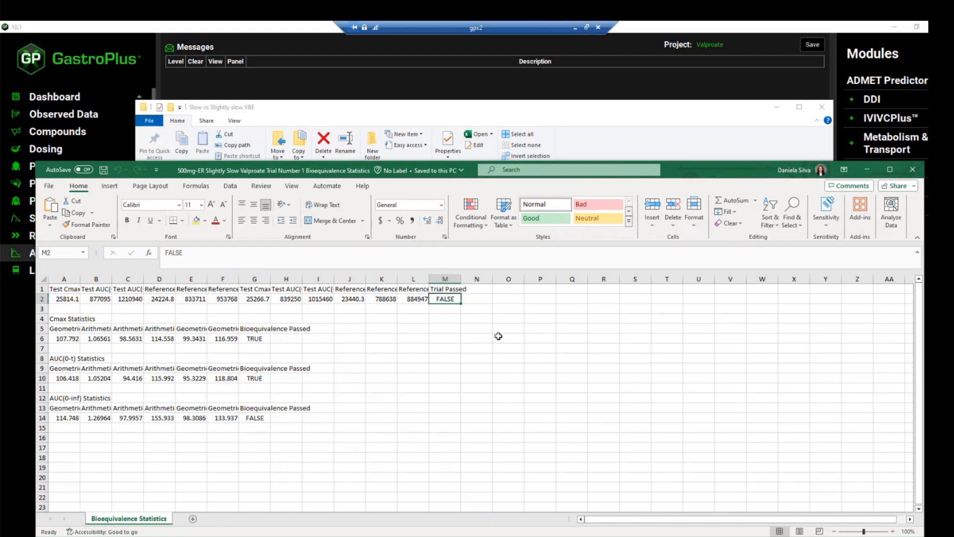
pyautogui.click(445, 88)
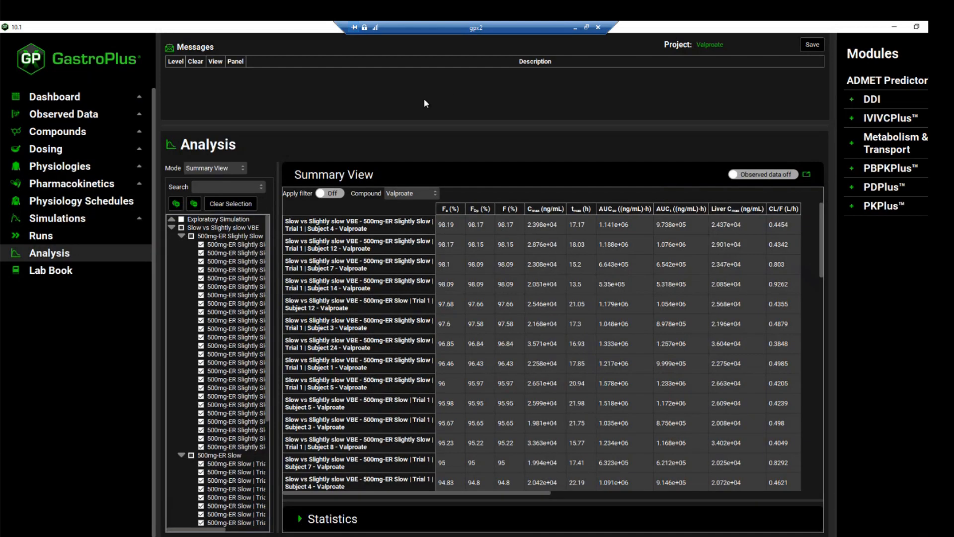
pyautogui.click(240, 167)
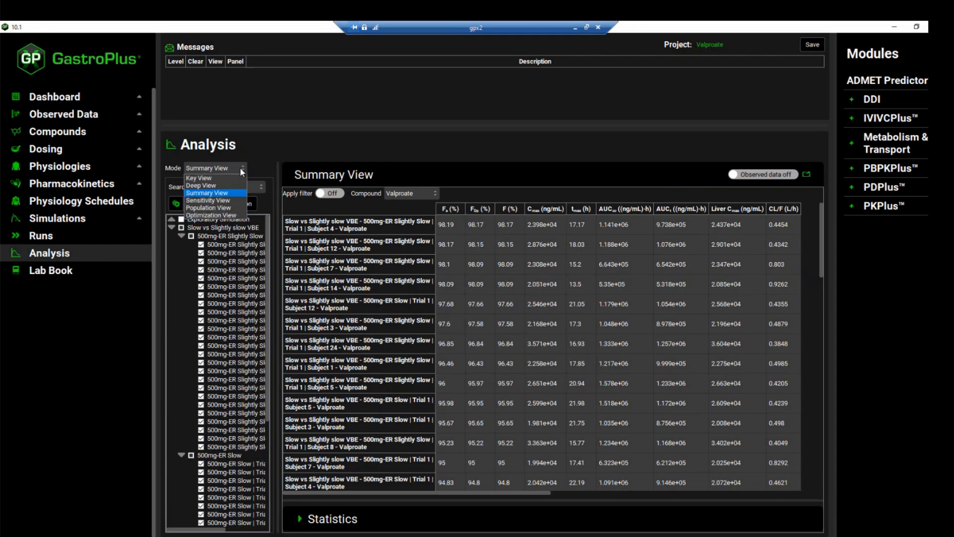
pyautogui.click(271, 150)
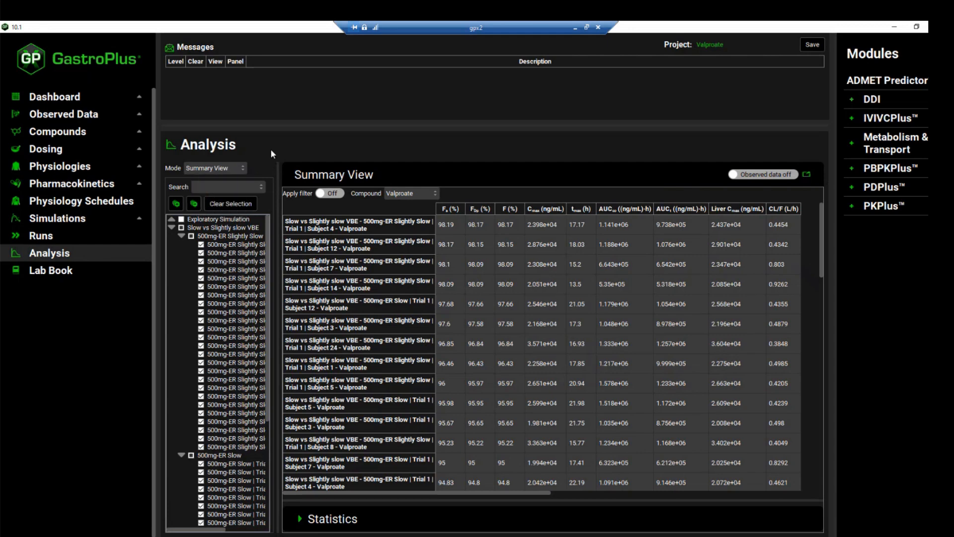